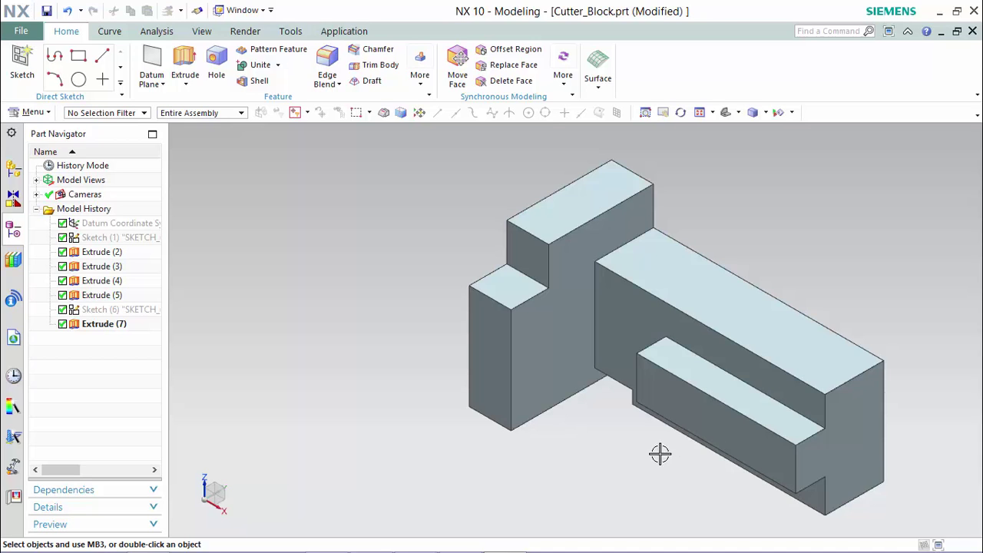
Turn on the PMI application for the cutter block and bring up its annotation tools
{"action": "left_click", "coordinate": [347, 32]}
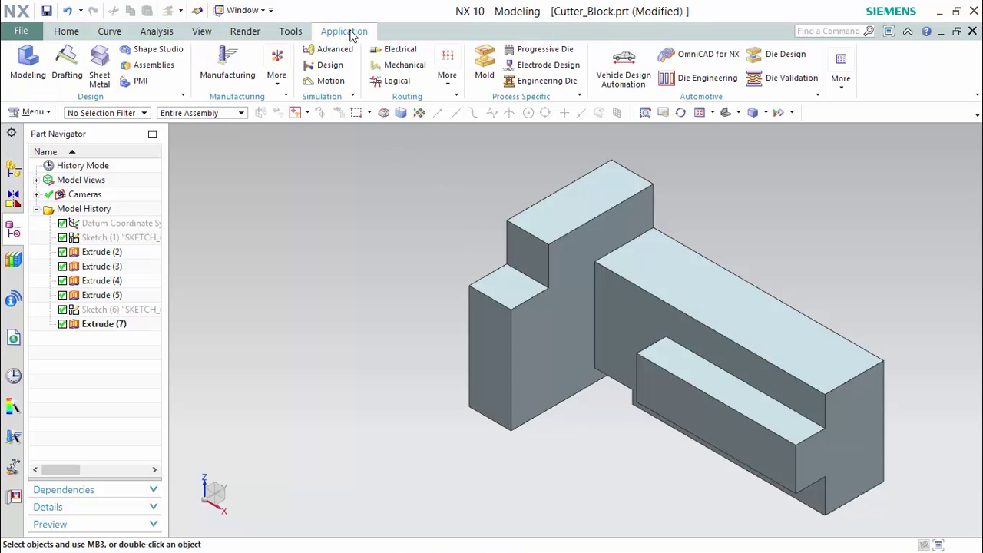
{"action": "left_click", "coordinate": [140, 81]}
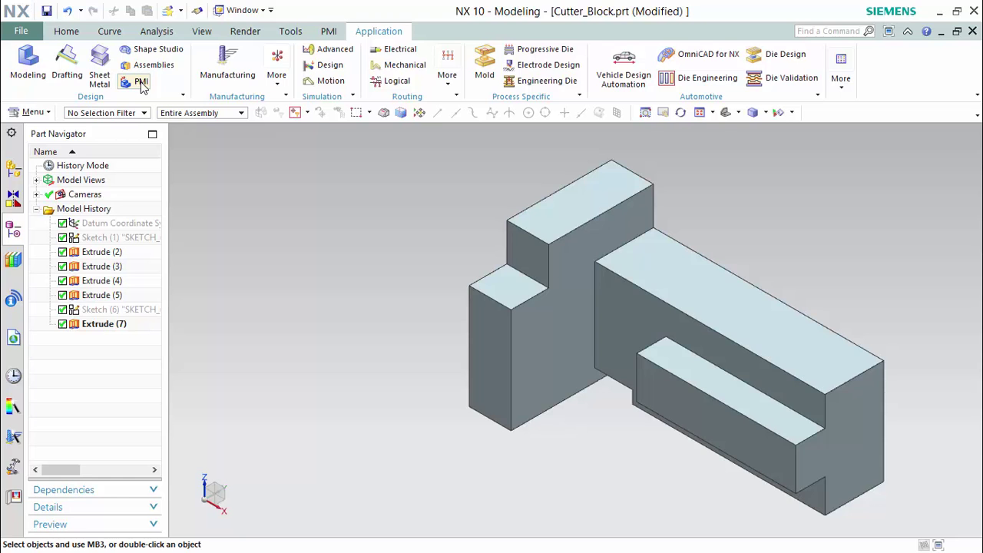
{"action": "left_click", "coordinate": [335, 35]}
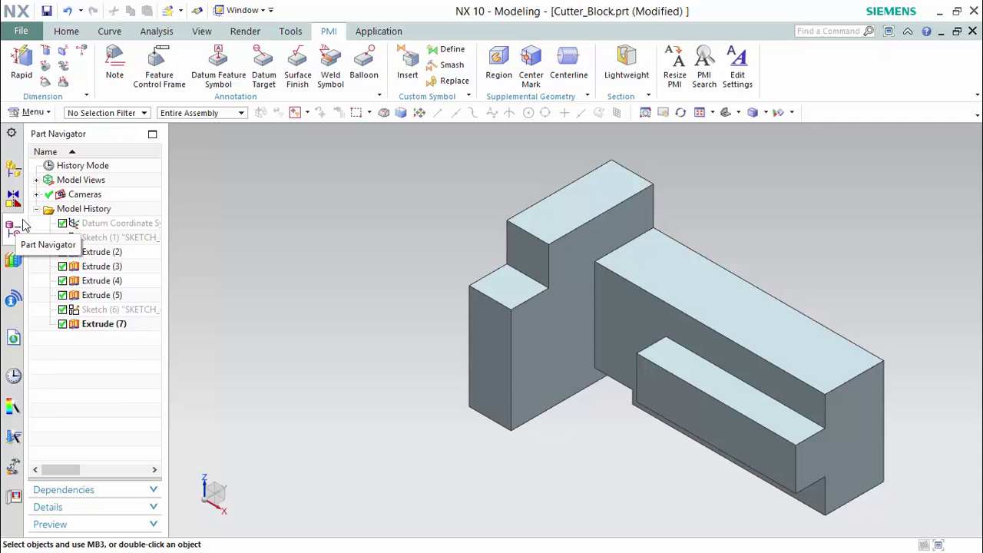
Make the Top model view the work view and start a PMI Rapid Dimension
{"action": "left_click", "coordinate": [36, 182]}
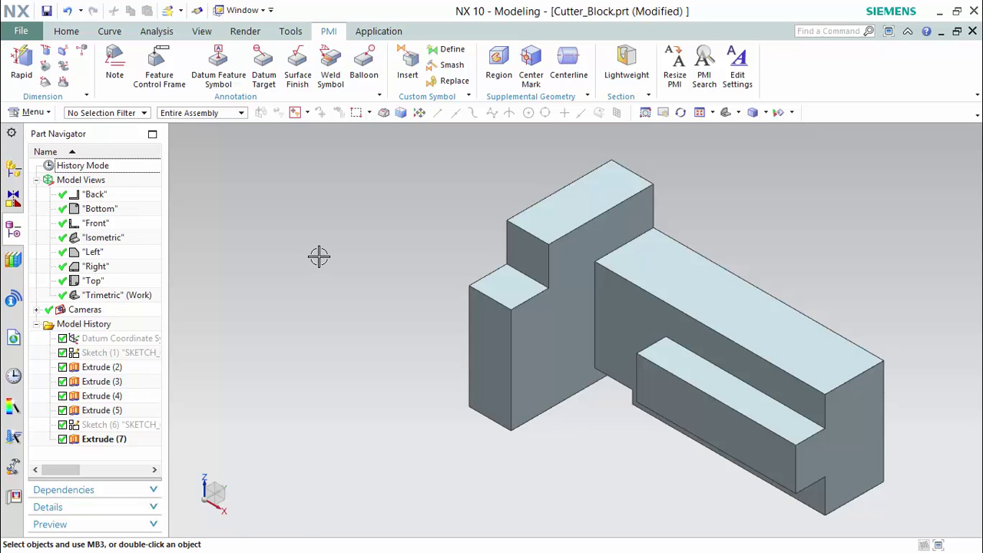
{"action": "double_click", "coordinate": [106, 282]}
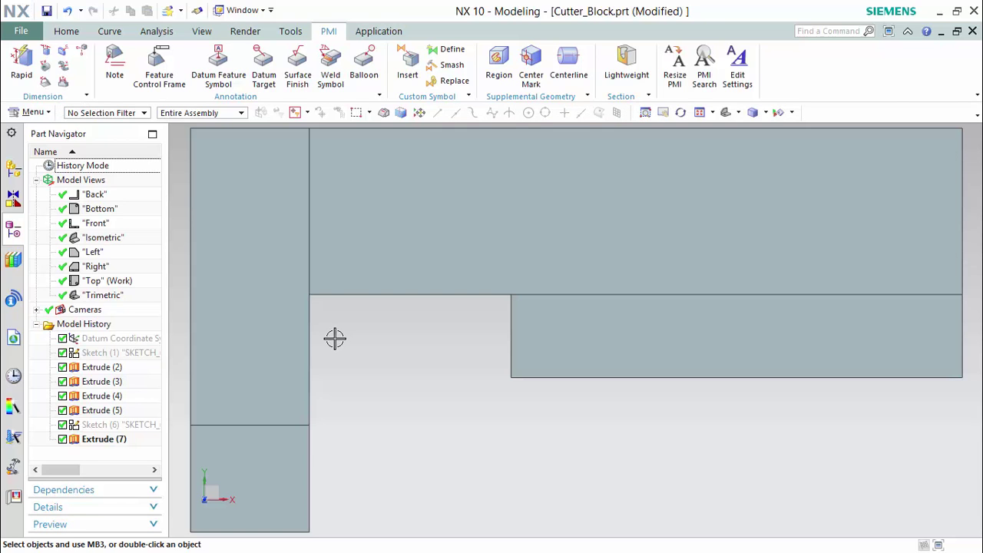
{"action": "left_click", "coordinate": [22, 67]}
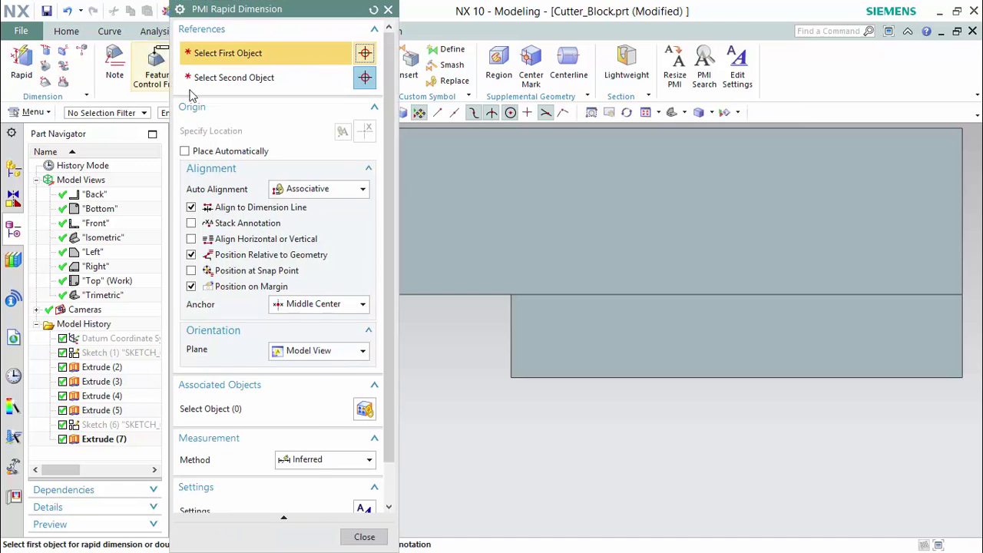
{"action": "left_click", "coordinate": [318, 461]}
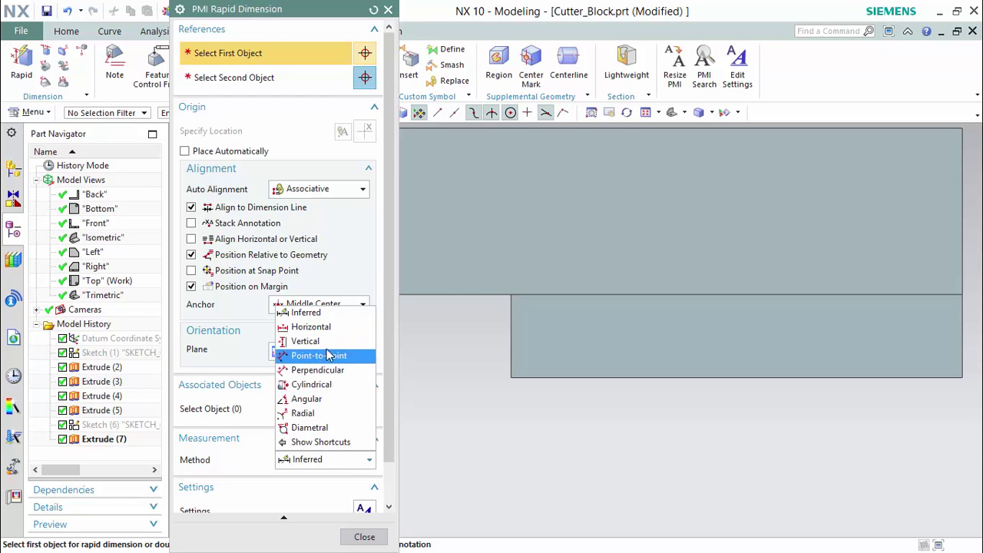
{"action": "left_click", "coordinate": [238, 329]}
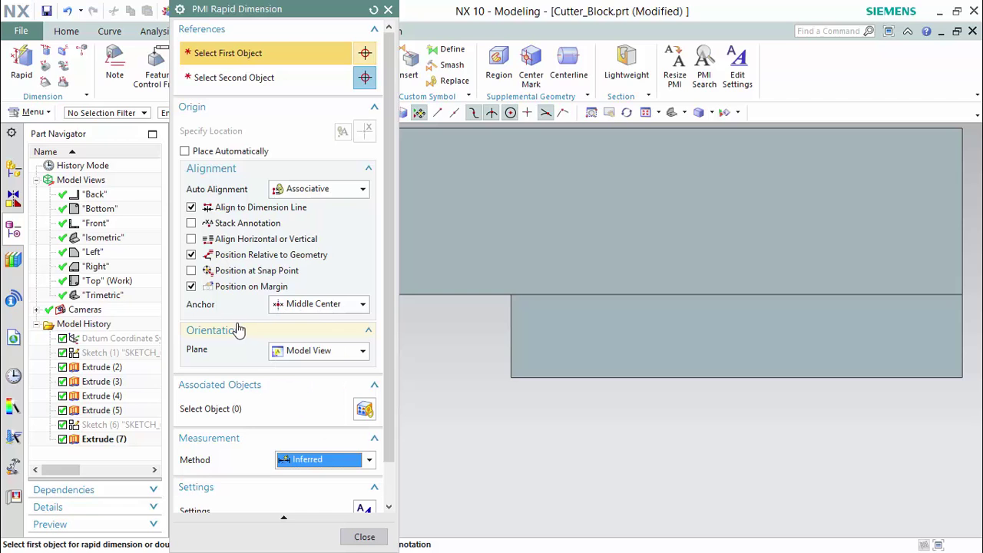
{"action": "scroll", "coordinate": [764, 303], "scroll_direction": "down", "scroll_amount": 3}
{"action": "scroll", "coordinate": [620, 310], "scroll_direction": "up", "scroll_amount": 2}
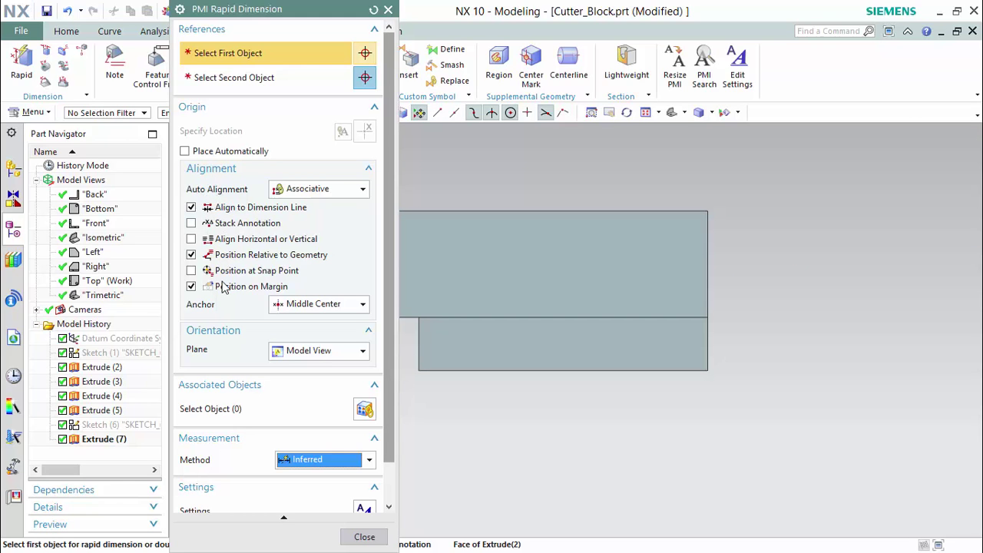
{"action": "left_click", "coordinate": [316, 353]}
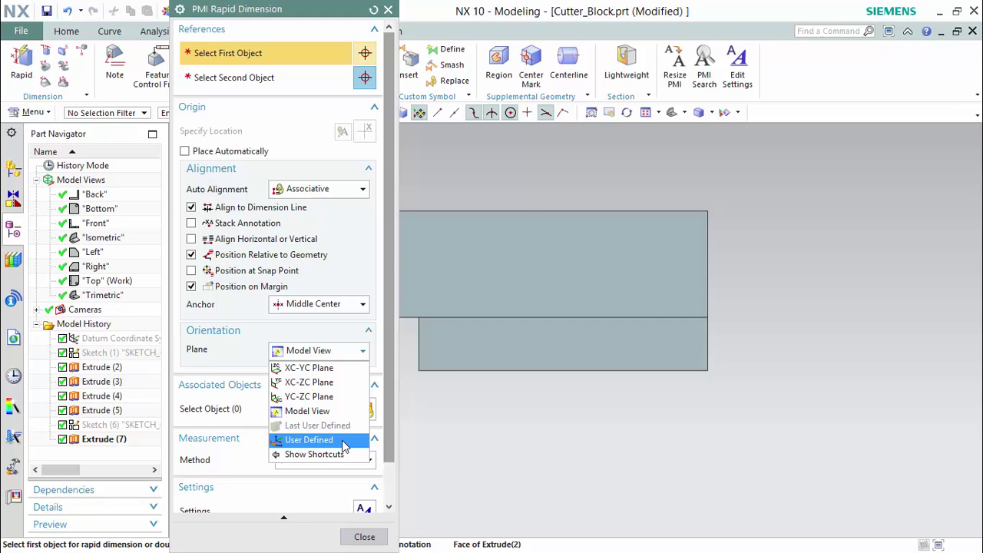
{"action": "key", "text": "Escape"}
Add an inferred PMI dimension for the depth of the narrow front ledge, placed beyond the block's right end
{"action": "middle_click_drag", "start_coordinate": [494, 167], "coordinate": [722, 200], "text": "shift"}
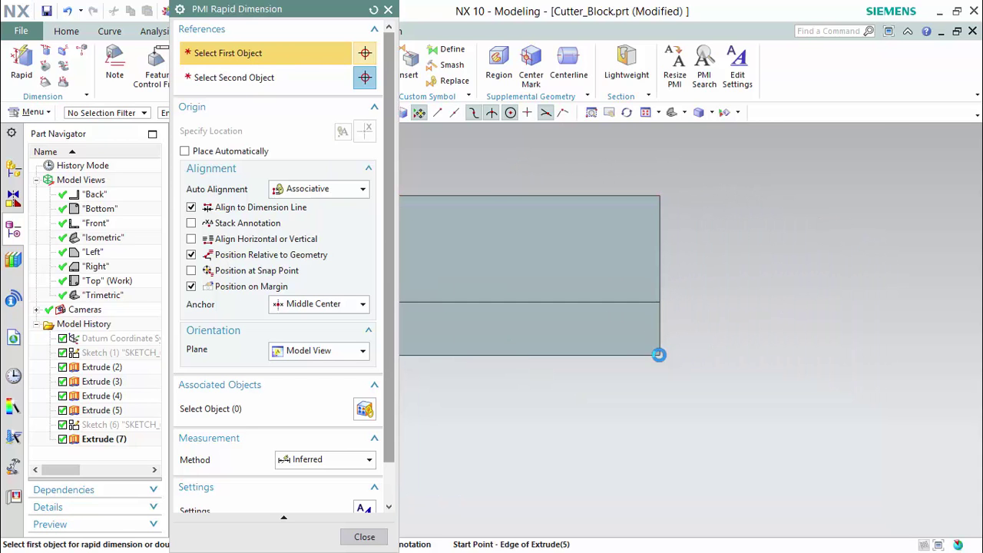
{"action": "left_click", "coordinate": [658, 354]}
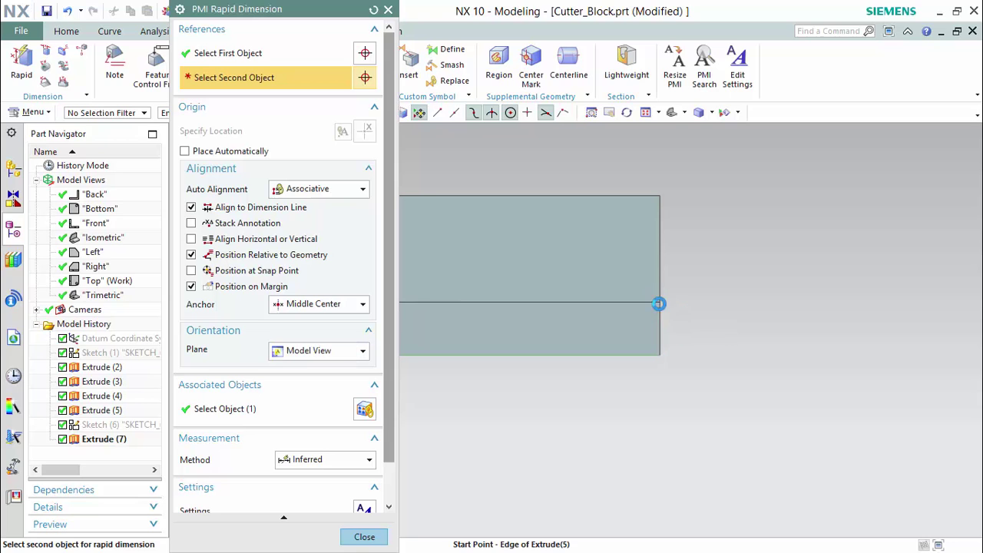
{"action": "left_click", "coordinate": [658, 303]}
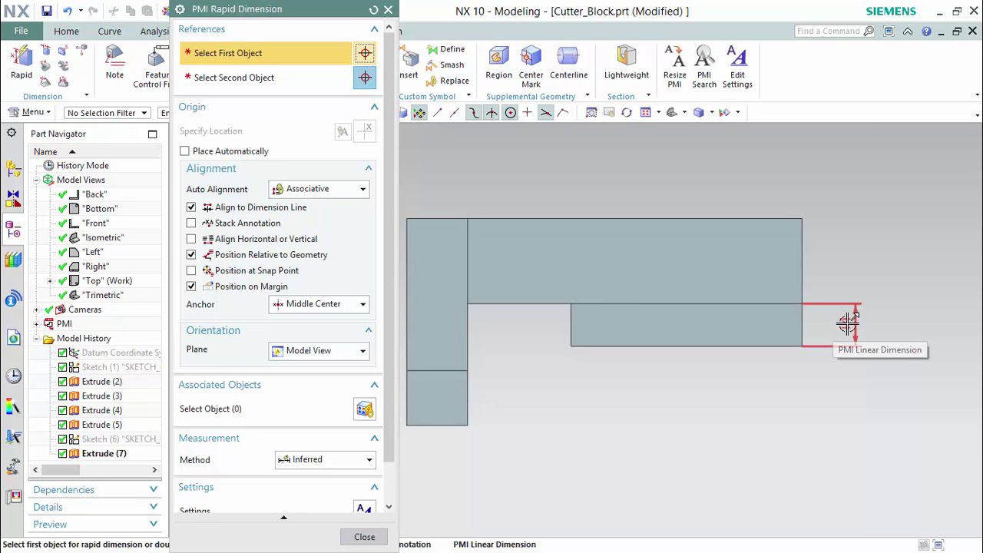
Add a Vertical PMI dimension for the combined depth of the long arm and ledge, outside the existing ledge depth dimension
{"action": "left_click", "coordinate": [349, 469]}
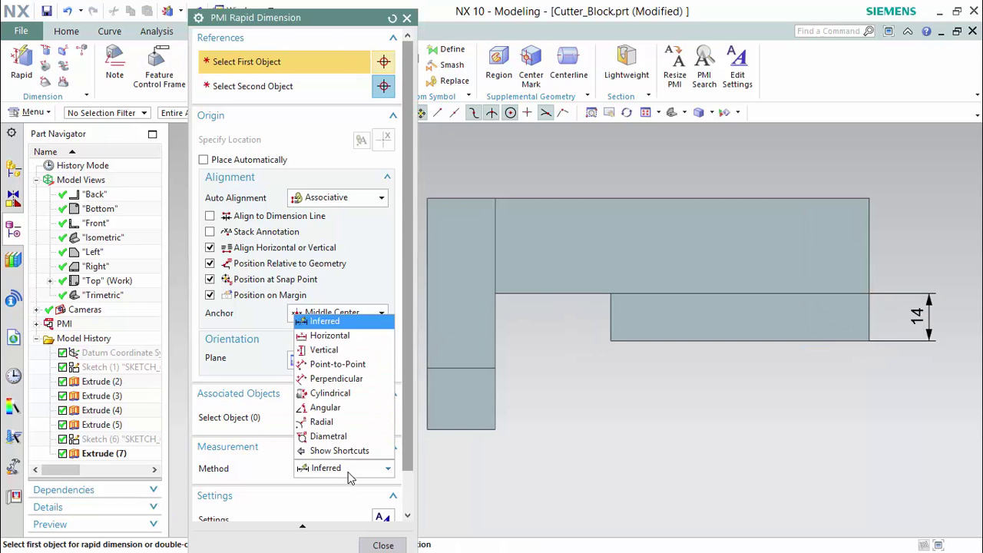
{"action": "left_click", "coordinate": [332, 350]}
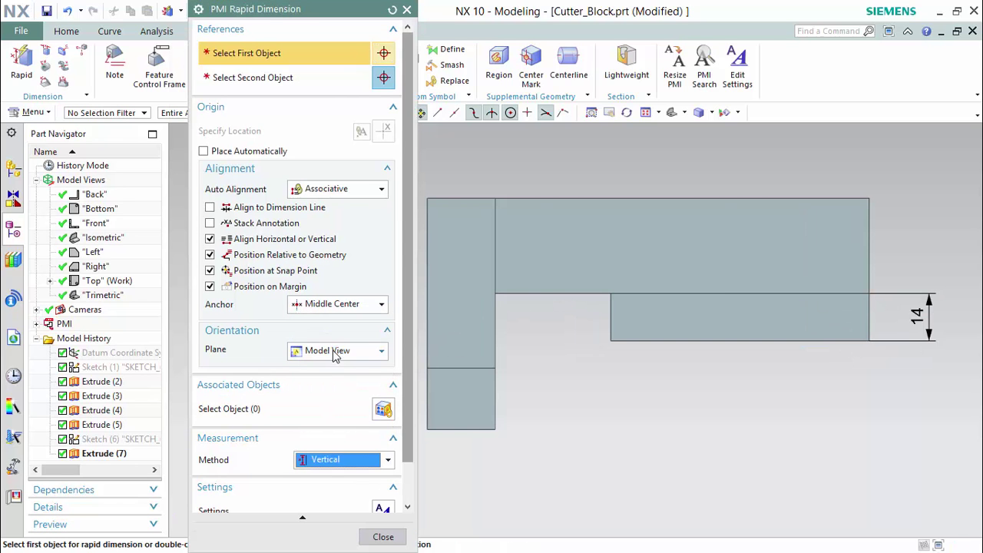
{"action": "left_click", "coordinate": [868, 200]}
{"action": "left_click", "coordinate": [871, 340]}
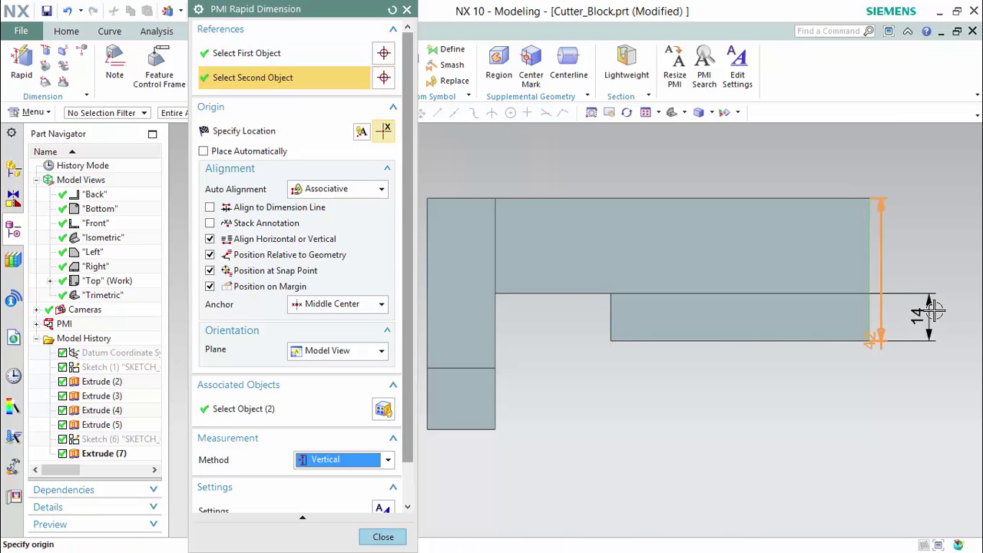
{"action": "left_click", "coordinate": [965, 261]}
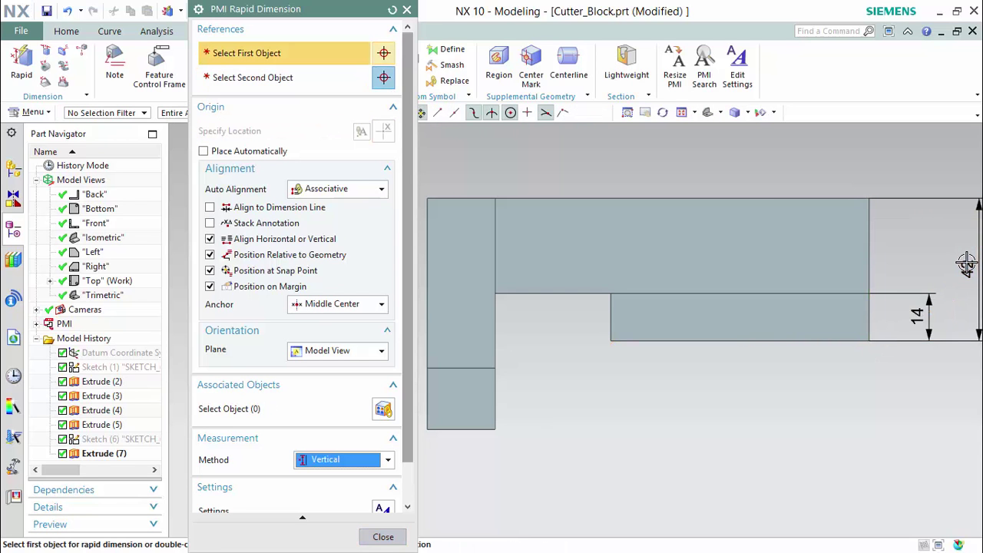
Add a Horizontal PMI dimension for the length of the narrow ledge, placed below its front edge
{"action": "left_click", "coordinate": [372, 461]}
{"action": "left_click", "coordinate": [329, 327]}
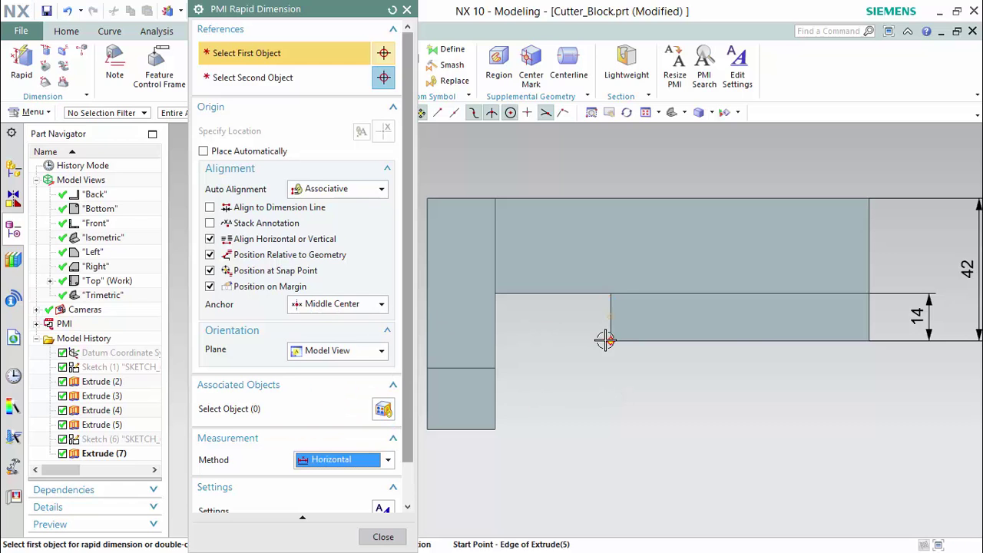
{"action": "left_click", "coordinate": [851, 338]}
{"action": "left_click", "coordinate": [866, 326]}
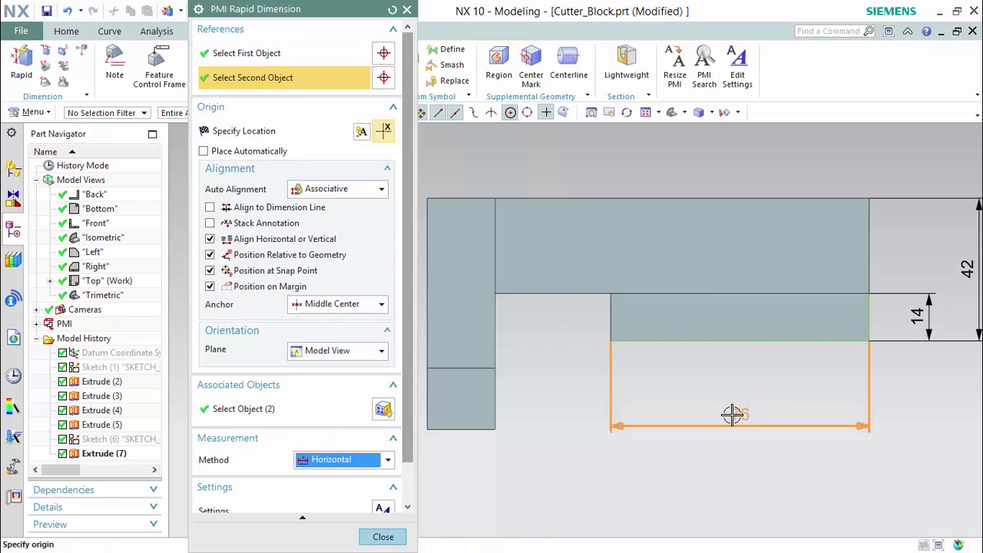
{"action": "left_click", "coordinate": [741, 426]}
{"action": "left_click", "coordinate": [741, 463]}
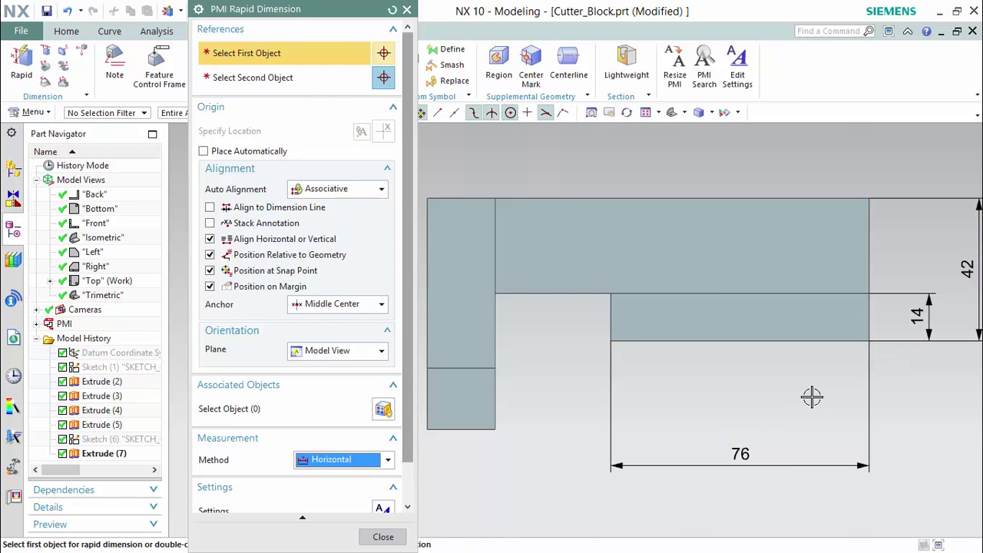
Add a Horizontal PMI dimension for the width of the left leg, placed below its lower edge
{"action": "left_click", "coordinate": [462, 430]}
{"action": "left_click", "coordinate": [431, 430]}
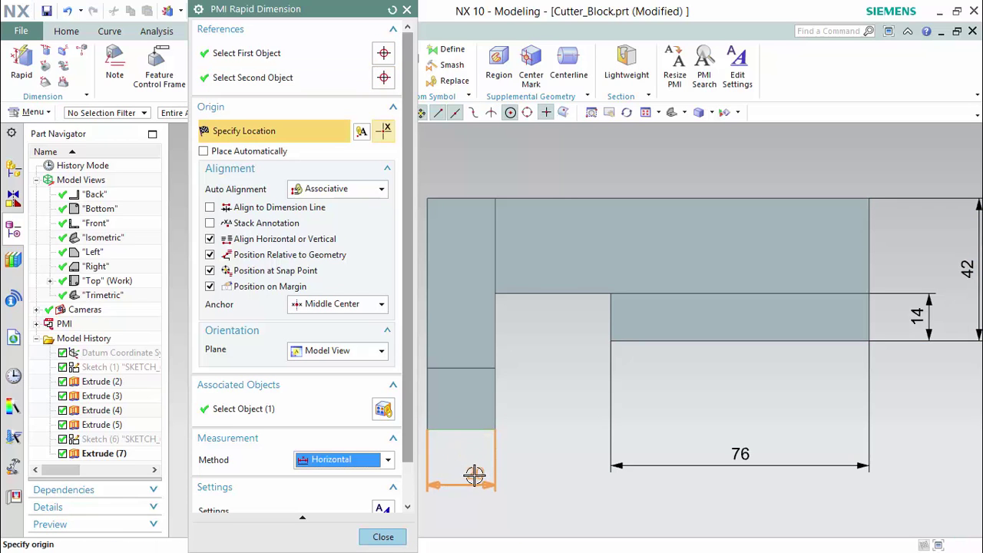
{"action": "left_click", "coordinate": [458, 479]}
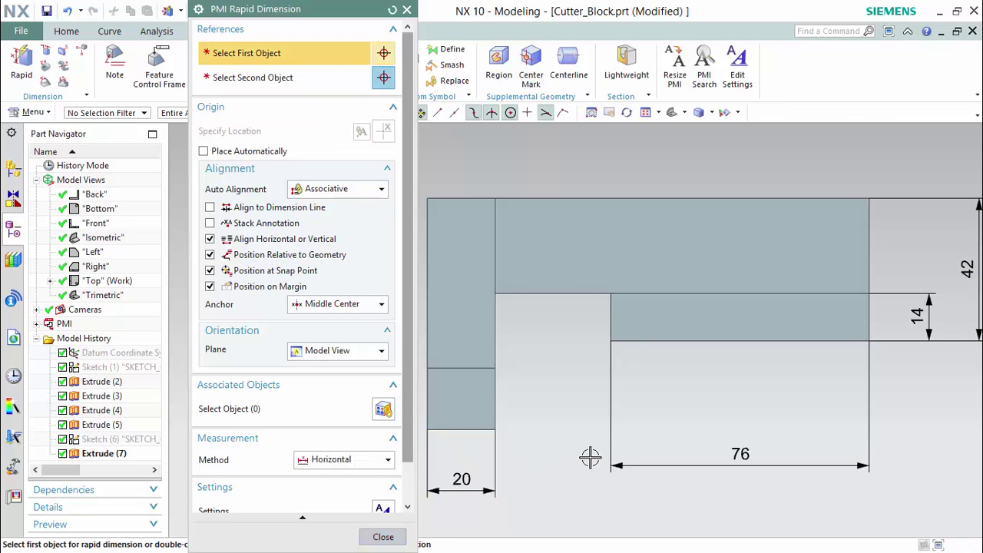
Add a Vertical PMI dimension for the full depth of the left leg, placed on its outer side, and finish dimensioning
{"action": "middle_click_drag", "start_coordinate": [588, 456], "coordinate": [639, 456], "text": "shift"}
{"action": "left_click", "coordinate": [348, 459]}
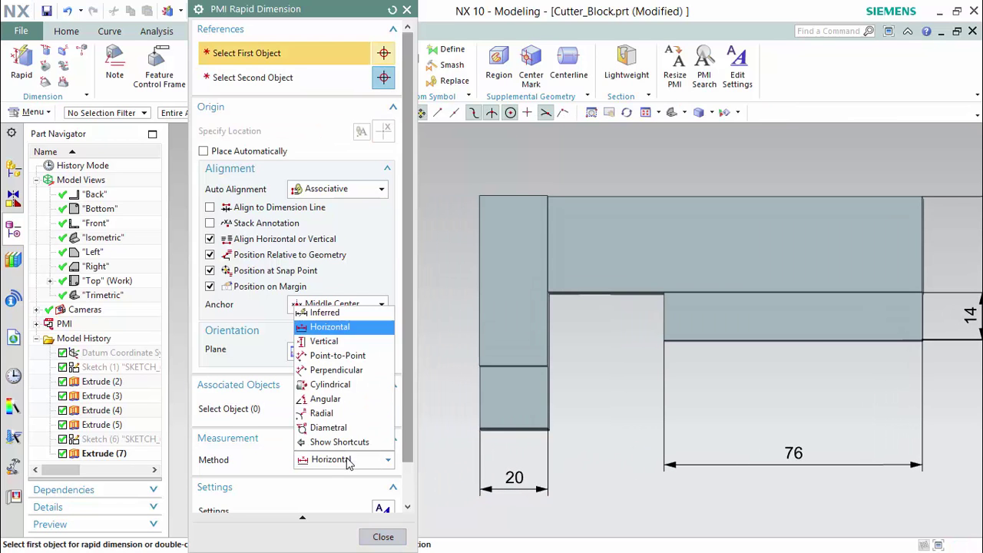
{"action": "left_click", "coordinate": [330, 341]}
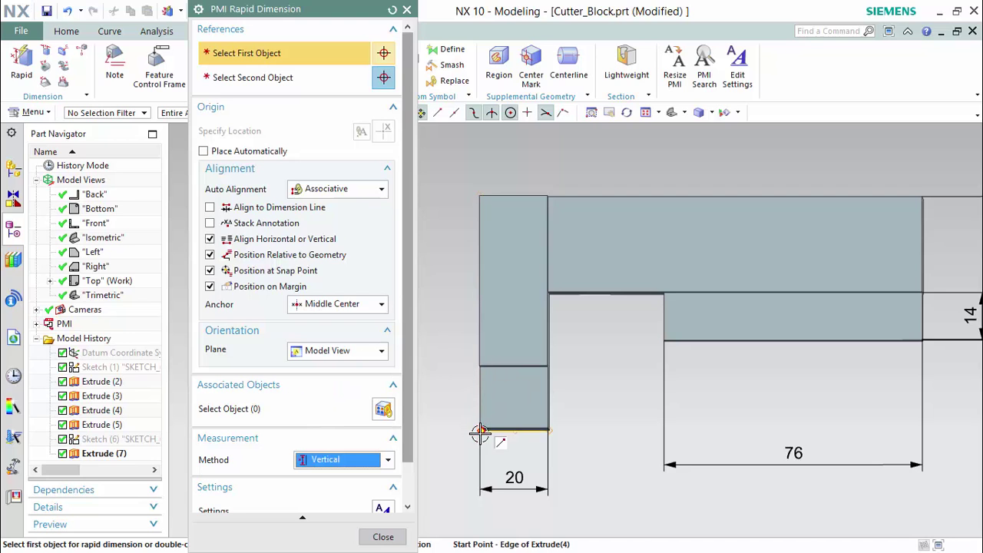
{"action": "left_click", "coordinate": [480, 425]}
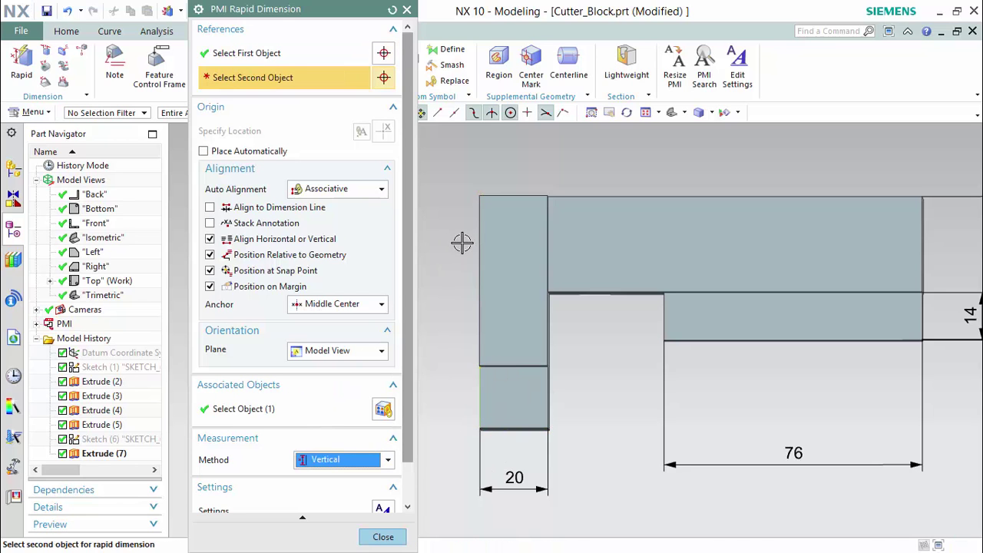
{"action": "left_click", "coordinate": [479, 196]}
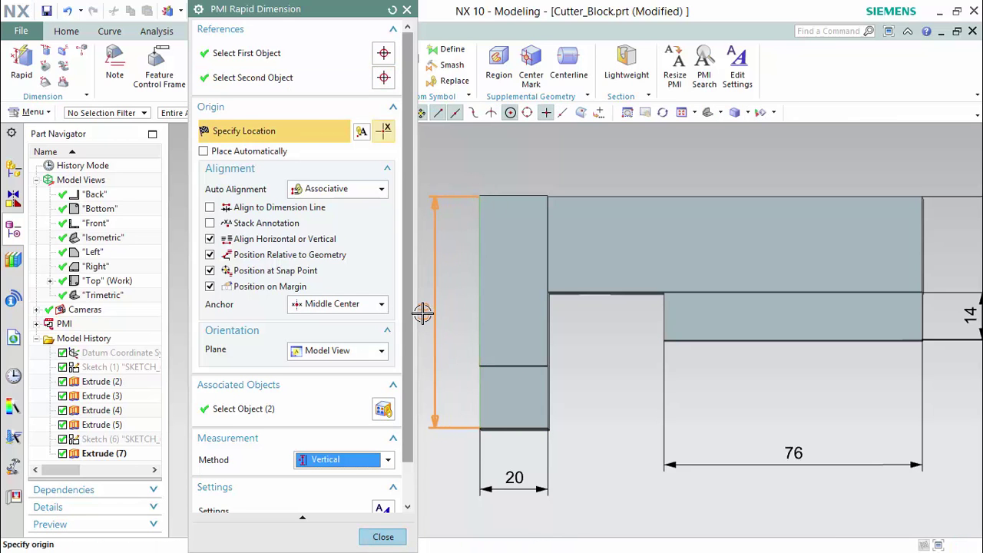
{"action": "left_click", "coordinate": [421, 312]}
{"action": "scroll", "coordinate": [642, 325], "scroll_direction": "down", "scroll_amount": 2}
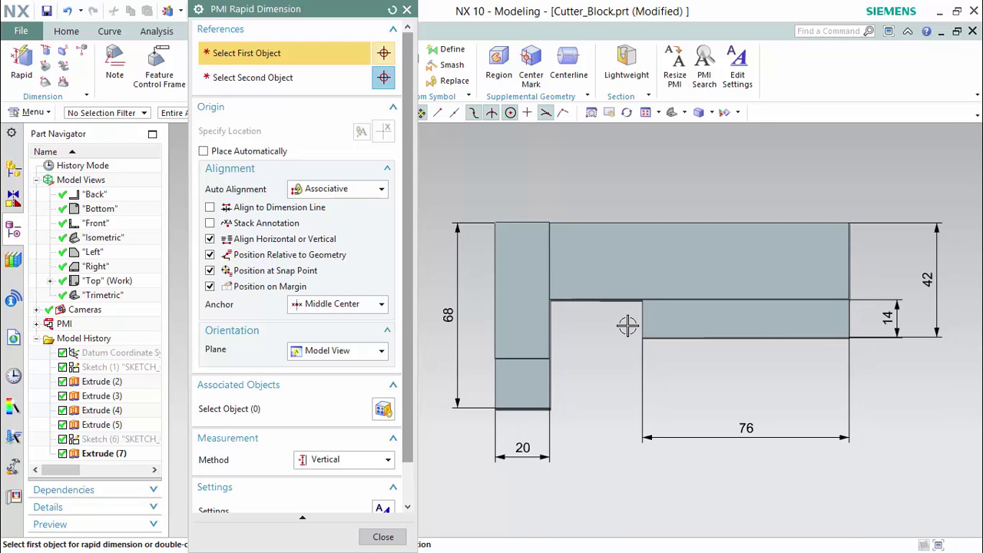
{"action": "middle_click_drag", "start_coordinate": [628, 325], "coordinate": [611, 301], "text": "shift"}
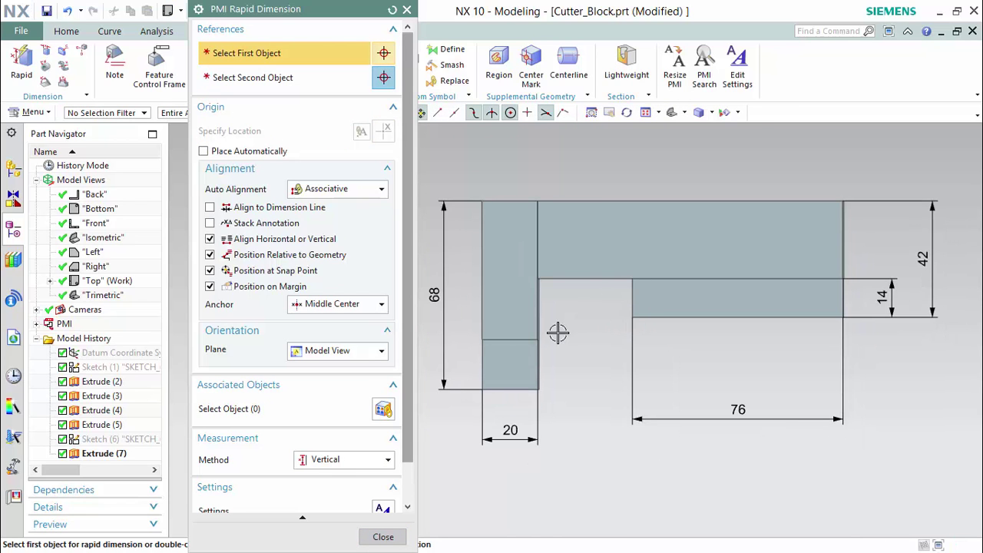
{"action": "left_click", "coordinate": [393, 535]}
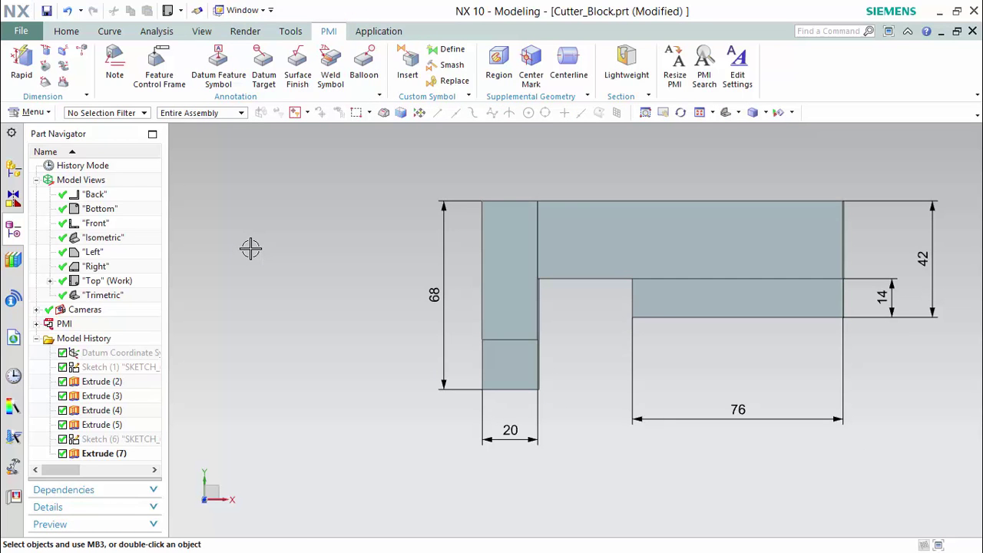
Compare the Back and Top model views, list the Top view's dimensions, and examine them on the model from a 3D angle
{"action": "double_click", "coordinate": [100, 196]}
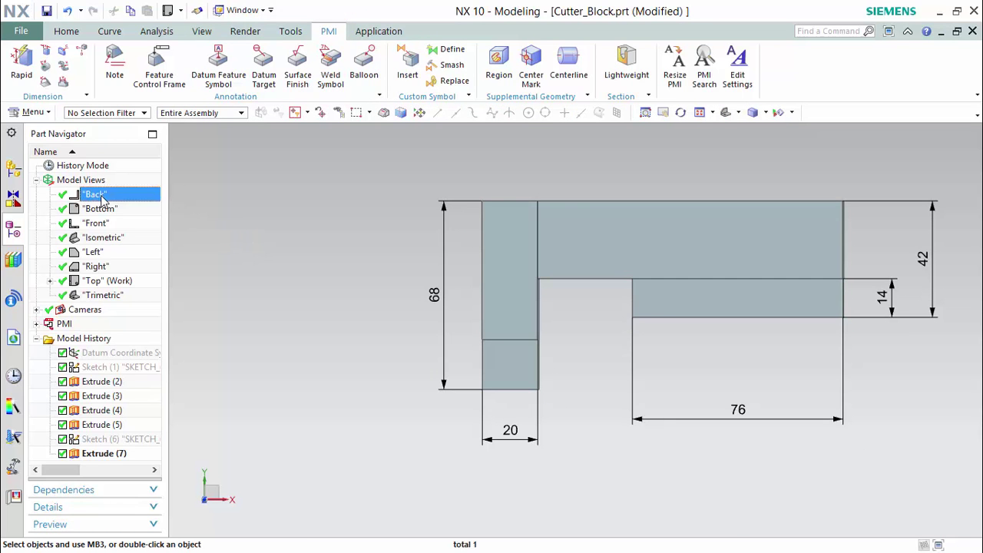
{"action": "middle_click_drag", "start_coordinate": [505, 253], "coordinate": [538, 467]}
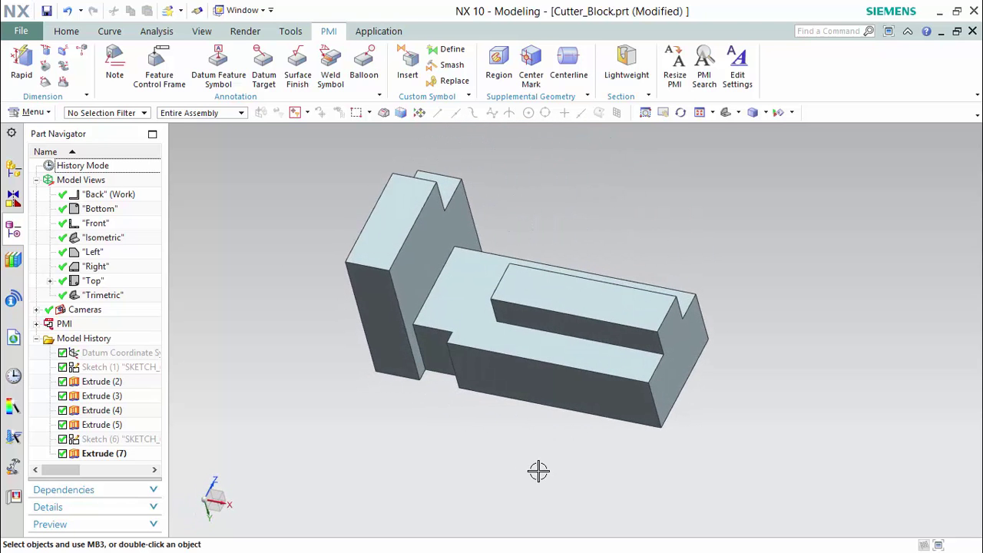
{"action": "left_click", "coordinate": [50, 281]}
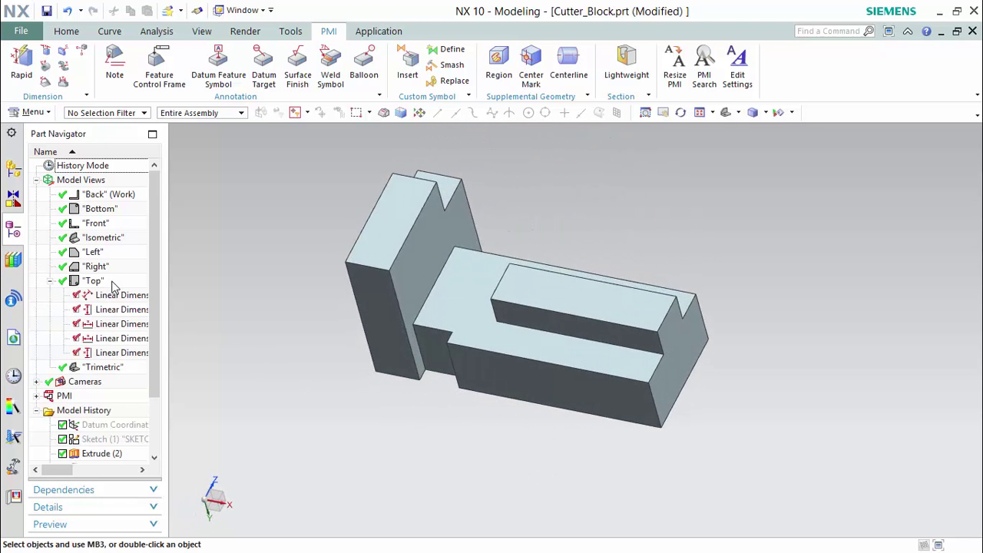
{"action": "double_click", "coordinate": [94, 281]}
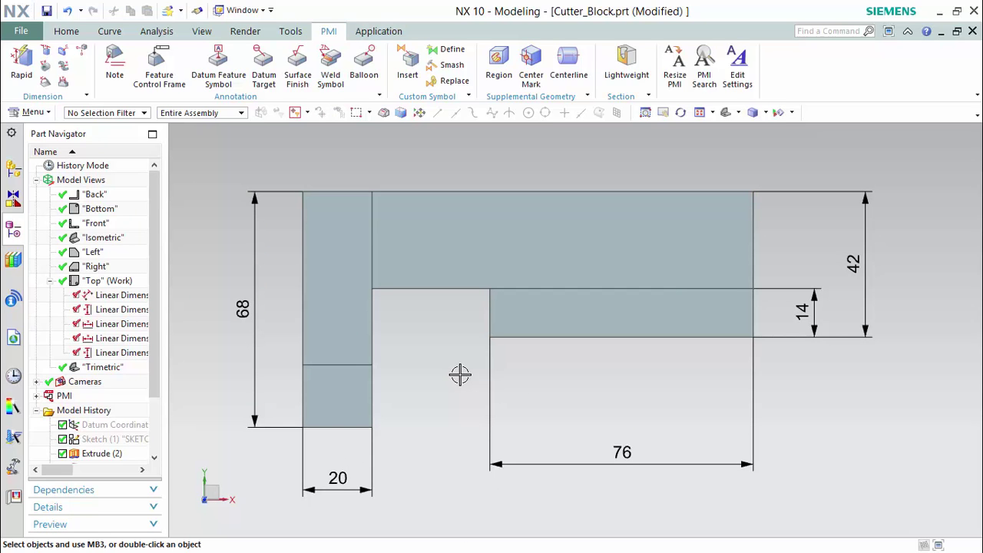
{"action": "key", "text": "Home"}
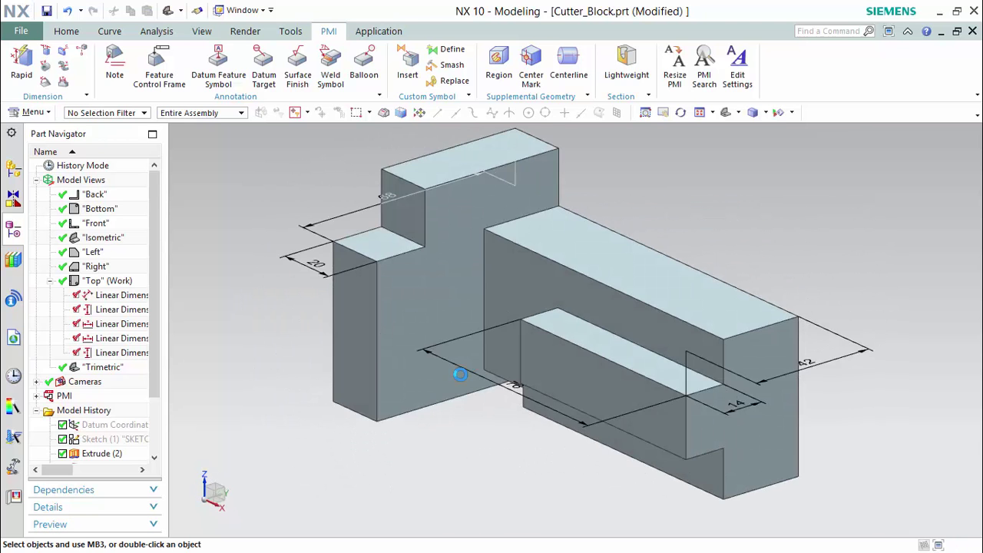
{"action": "mouse_move", "coordinate": [461, 311]}
{"action": "middle_mouse_down"}
{"action": "mouse_move", "coordinate": [480, 318]}
{"action": "mouse_move", "coordinate": [463, 312]}
{"action": "middle_mouse_up"}
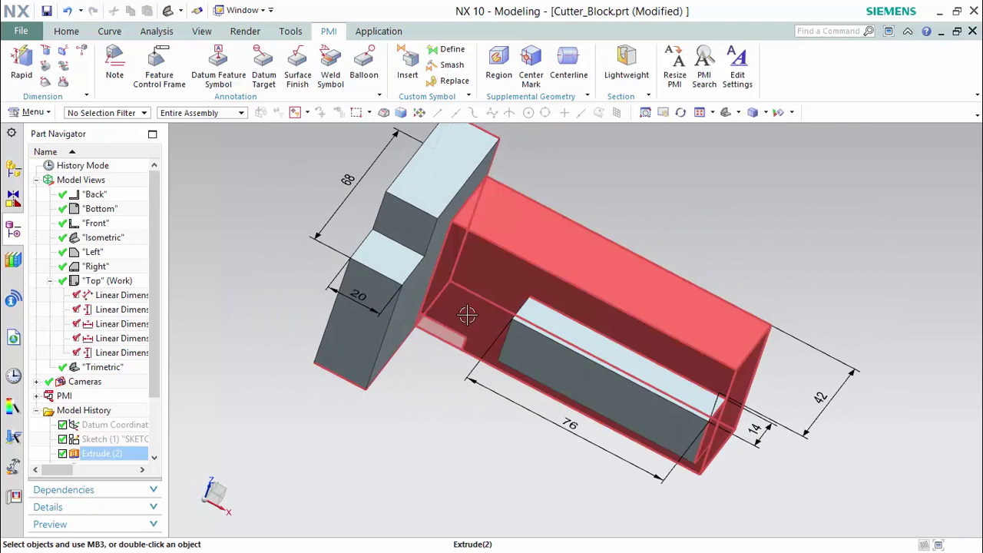
Make the Front view the work view and add a Vertical PMI dimension for the main block's full height, placed beyond its right end
{"action": "double_click", "coordinate": [109, 228]}
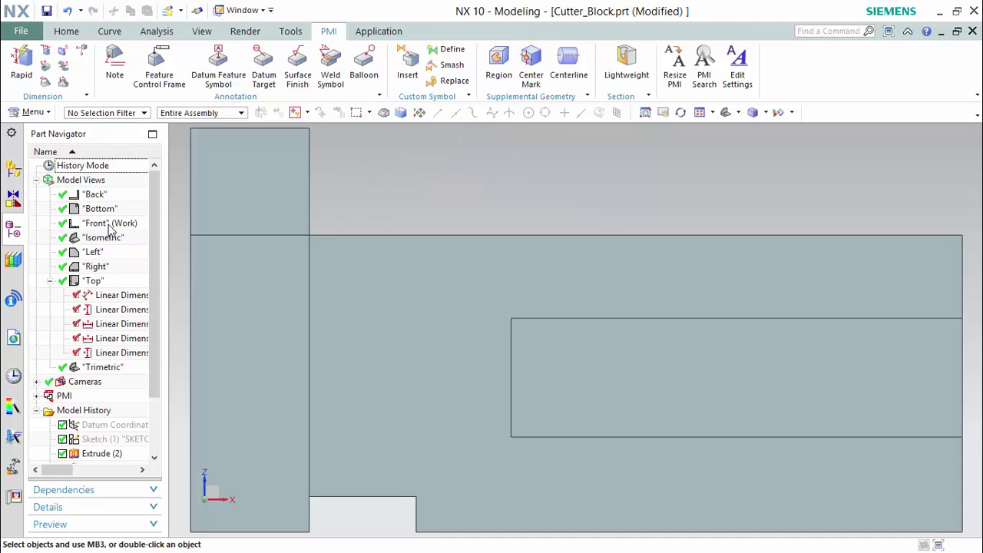
{"action": "scroll", "coordinate": [618, 205], "scroll_direction": "up", "scroll_amount": 1}
{"action": "middle_click_drag", "start_coordinate": [618, 206], "coordinate": [633, 211], "text": "shift"}
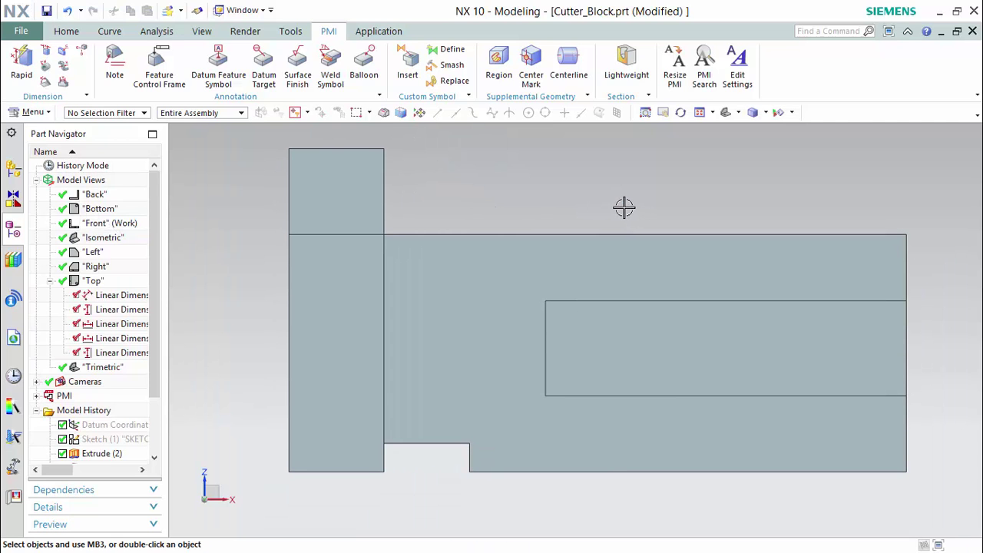
{"action": "left_click", "coordinate": [21, 68]}
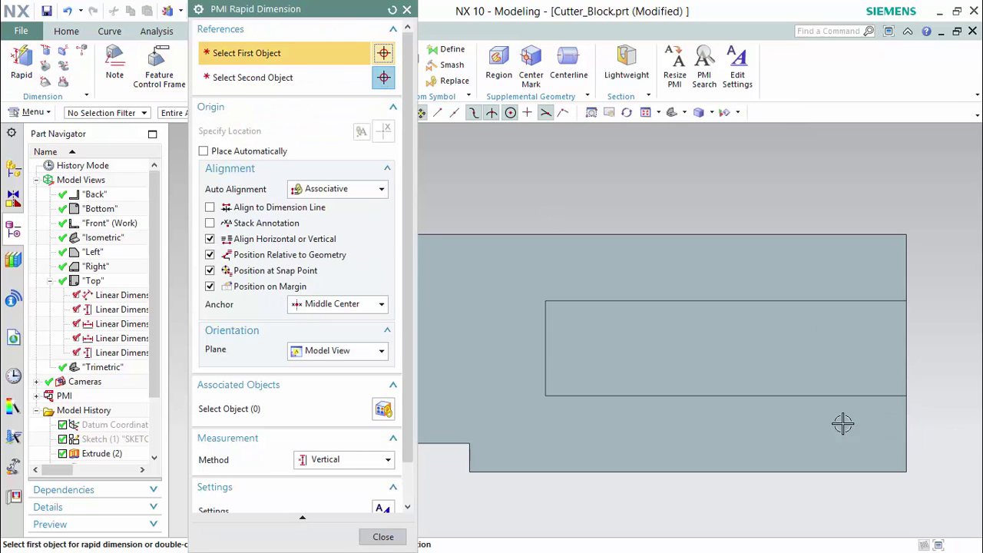
{"action": "left_click", "coordinate": [904, 236]}
{"action": "left_click", "coordinate": [902, 470]}
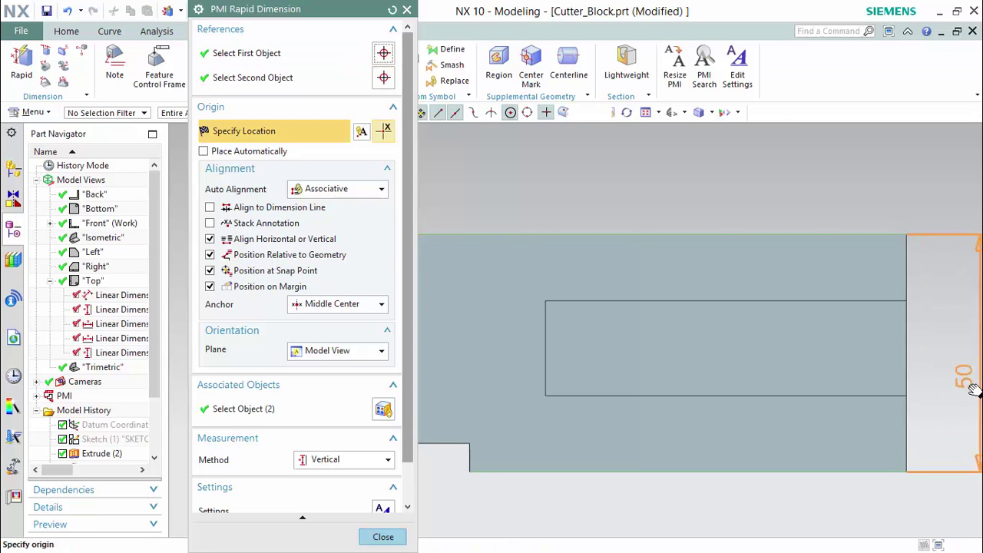
{"action": "middle_click_drag", "start_coordinate": [968, 387], "coordinate": [873, 386], "text": "shift"}
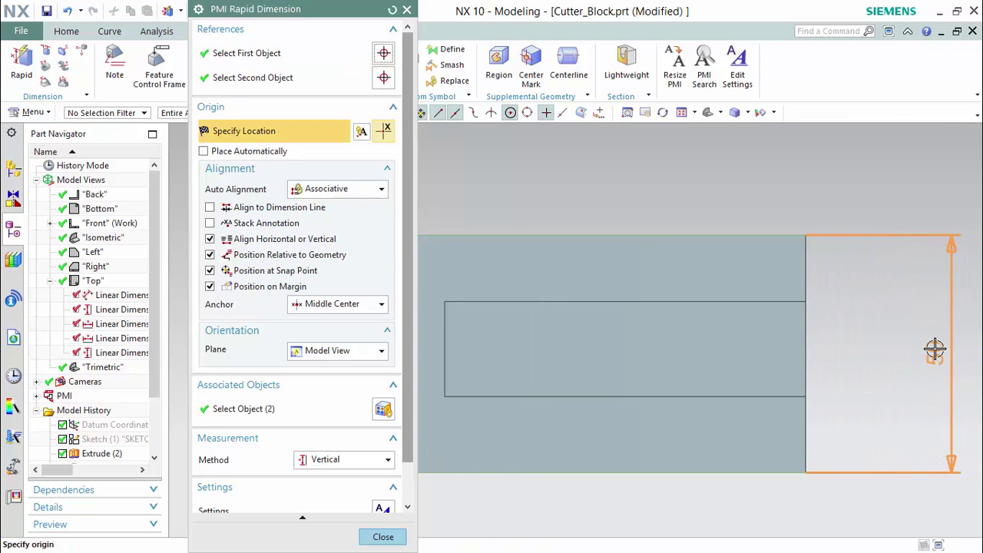
{"action": "left_click", "coordinate": [927, 350]}
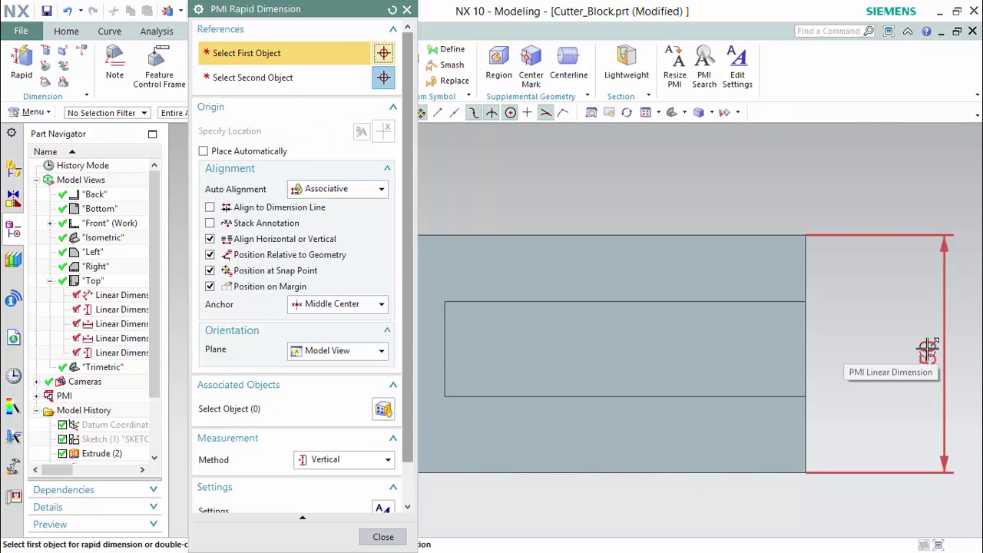
Try a Vertical PMI dimension from the block's bottom edge to the slot's lower edge at the right end, and undo it
{"action": "left_click", "coordinate": [805, 474]}
{"action": "left_click", "coordinate": [804, 398]}
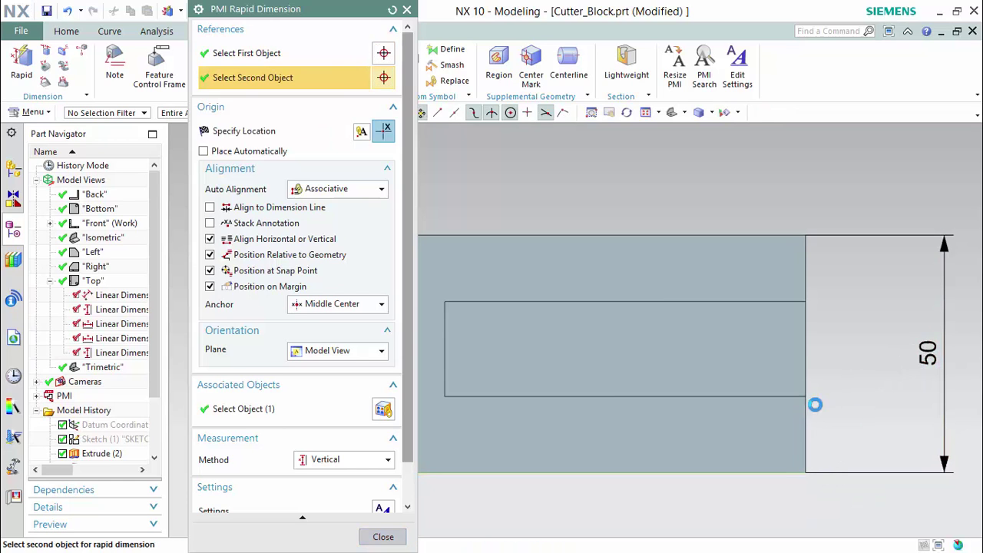
{"action": "left_click", "coordinate": [861, 434]}
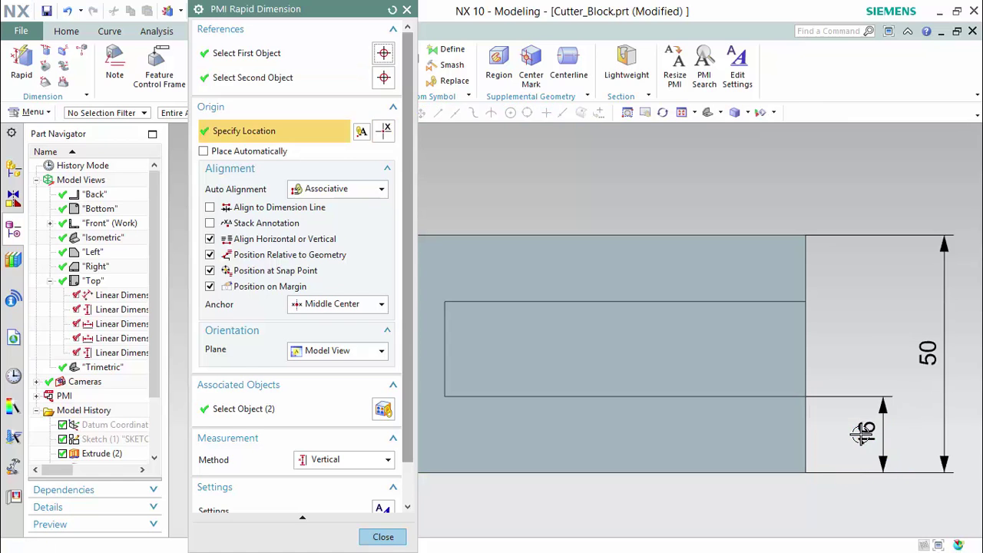
{"action": "scroll", "coordinate": [838, 441], "scroll_direction": "down", "scroll_amount": 1}
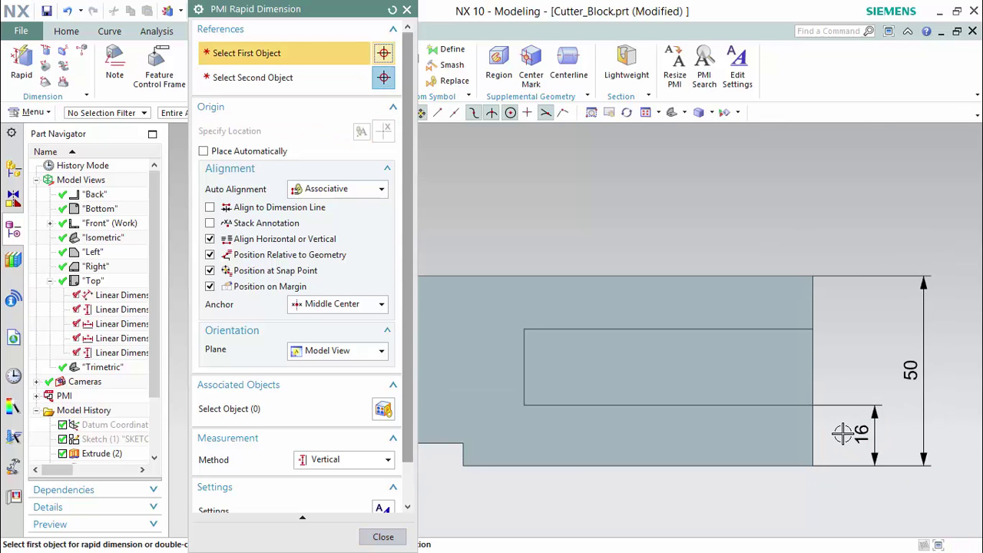
{"action": "middle_click_drag", "start_coordinate": [842, 434], "coordinate": [945, 423], "text": "shift"}
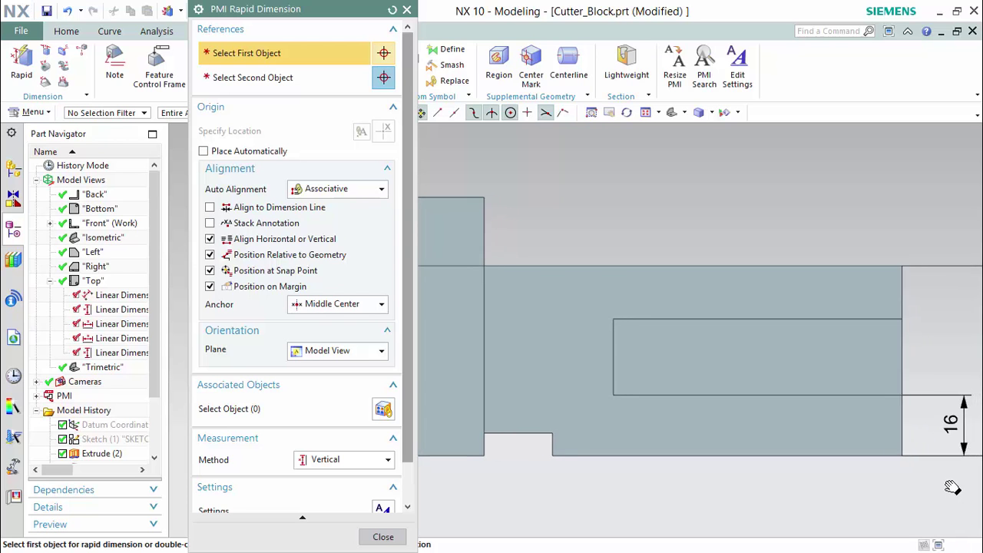
{"action": "middle_click_drag", "start_coordinate": [948, 483], "coordinate": [890, 483], "text": "shift"}
{"action": "key", "text": "ctrl+z"}
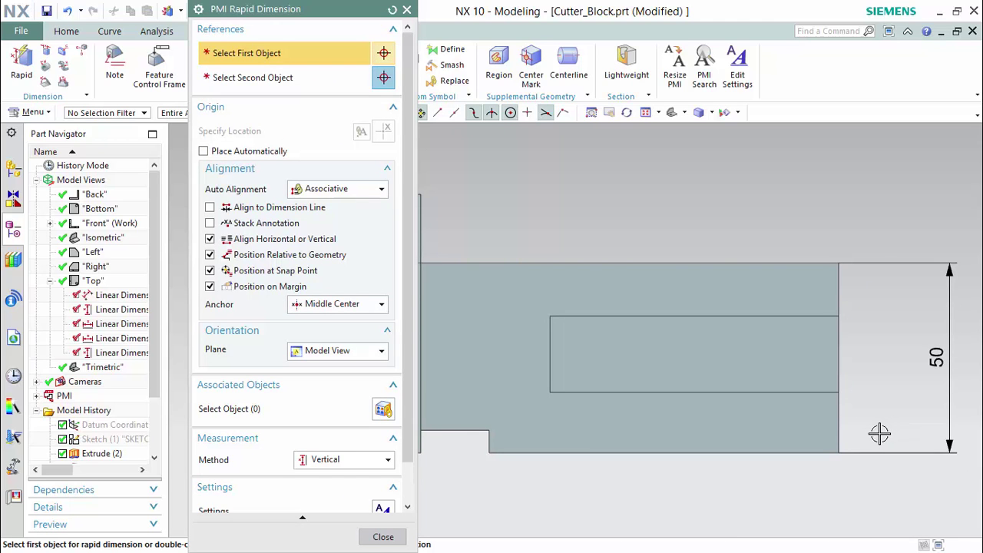
Add a Vertical PMI dimension for the bottom notch's depth, placed between the block's right end and the overall height dimension
{"action": "left_click", "coordinate": [488, 451]}
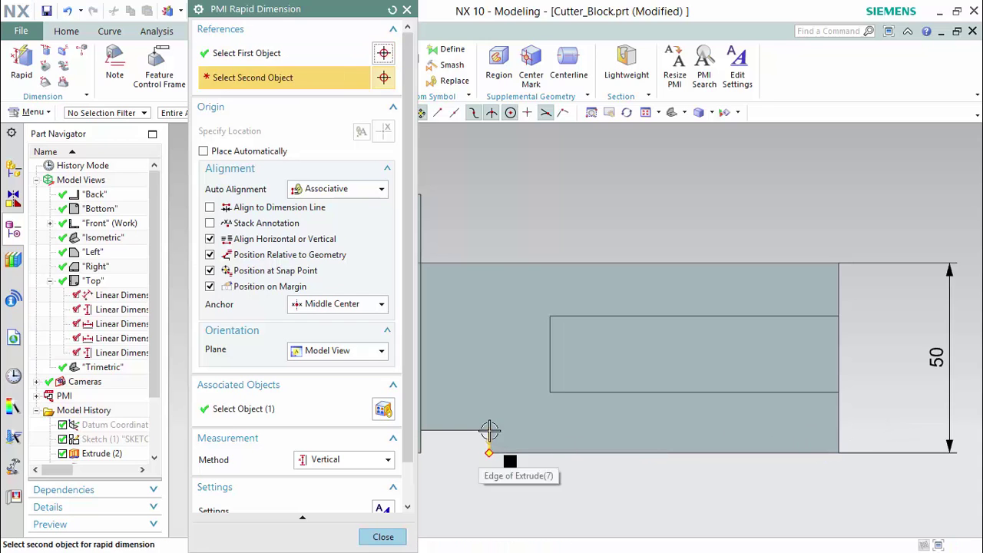
{"action": "left_click", "coordinate": [489, 431]}
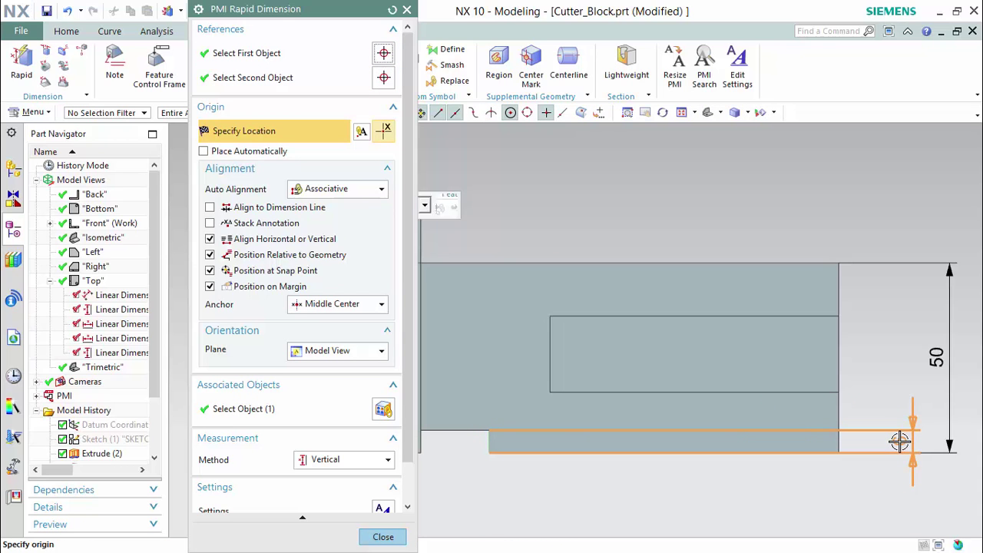
{"action": "mouse_move", "coordinate": [899, 440]}
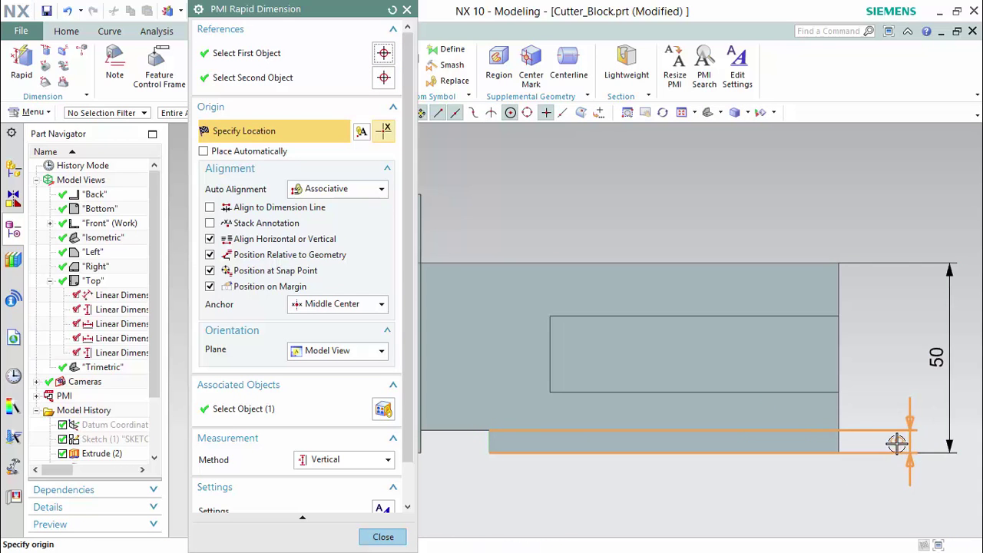
{"action": "left_click", "coordinate": [883, 399]}
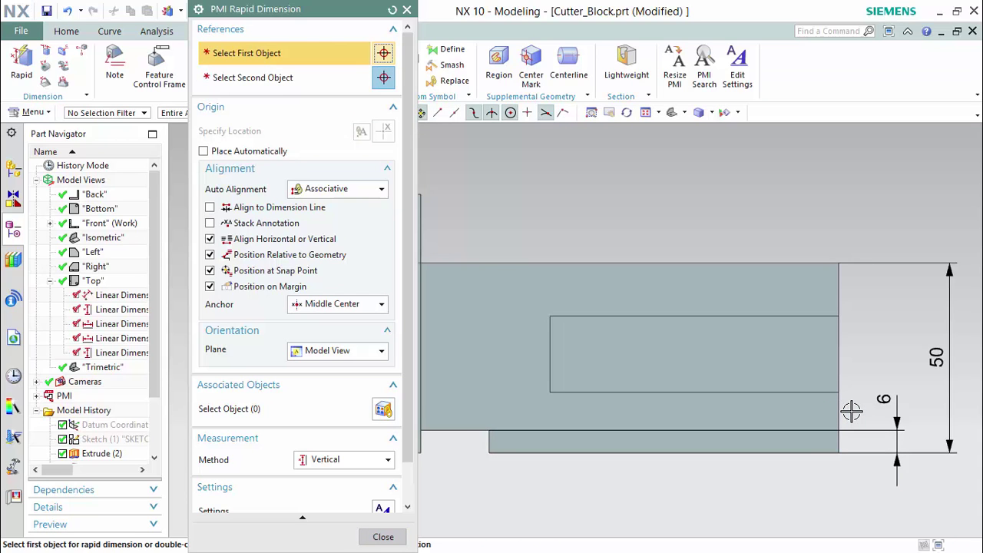
Add a Horizontal PMI dimension for the width of the bottom notch, placed directly below it
{"action": "left_click", "coordinate": [384, 459]}
{"action": "left_click", "coordinate": [334, 326]}
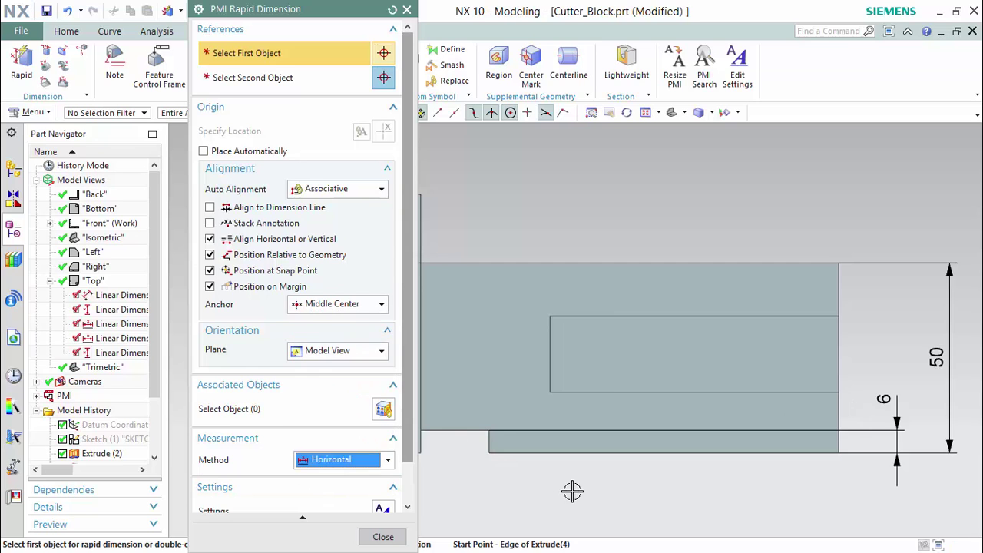
{"action": "middle_click_drag", "start_coordinate": [572, 490], "coordinate": [715, 478], "text": "shift"}
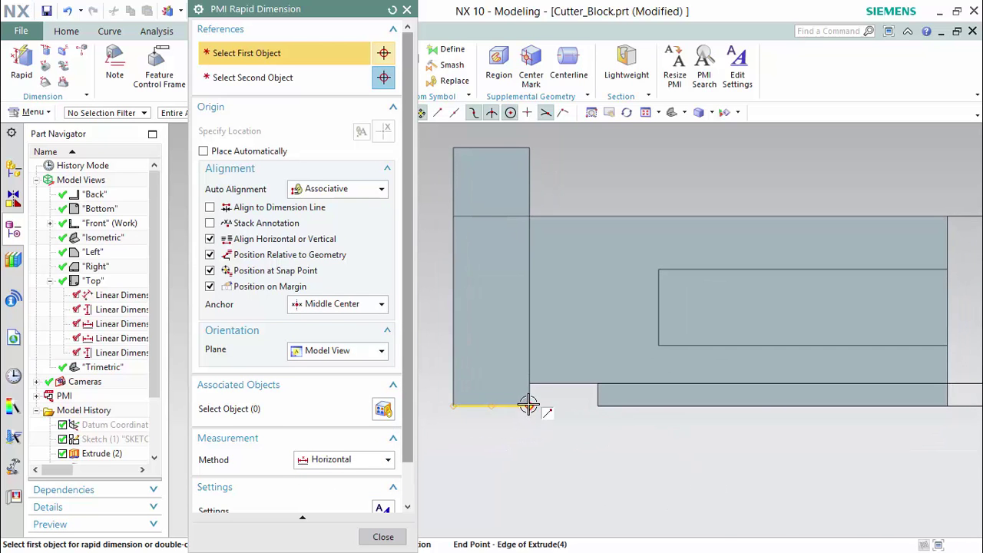
{"action": "left_click", "coordinate": [528, 404]}
{"action": "left_click", "coordinate": [597, 404]}
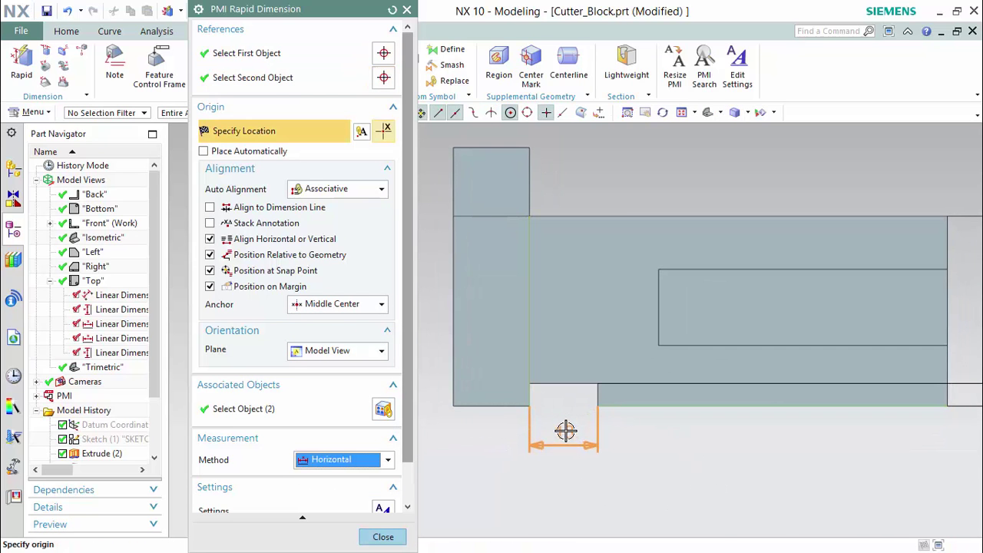
{"action": "left_click", "coordinate": [565, 425]}
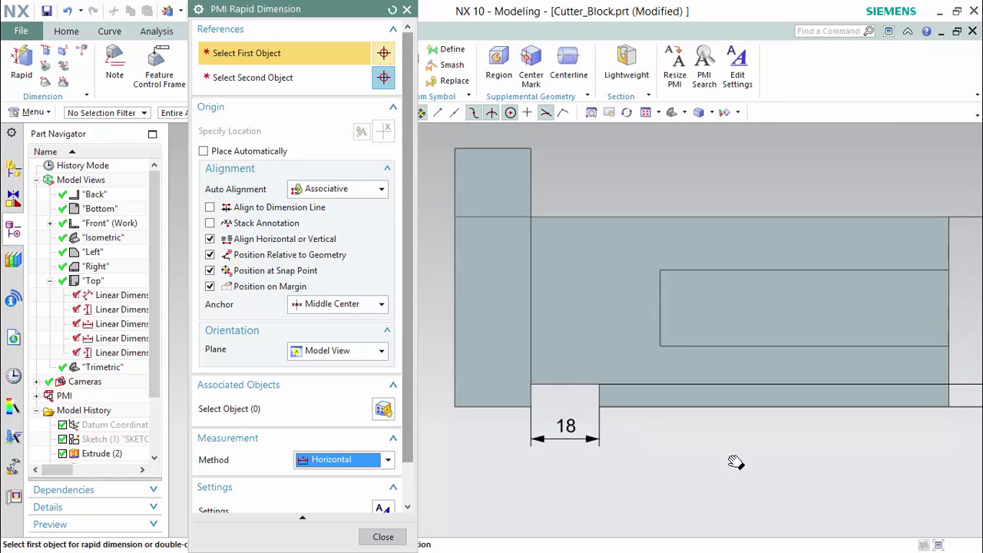
Add a Horizontal PMI dimension for the part's overall length, placed below the notch width dimension
{"action": "middle_click_drag", "start_coordinate": [736, 462], "coordinate": [712, 424], "text": "shift"}
{"action": "left_click", "coordinate": [430, 368]}
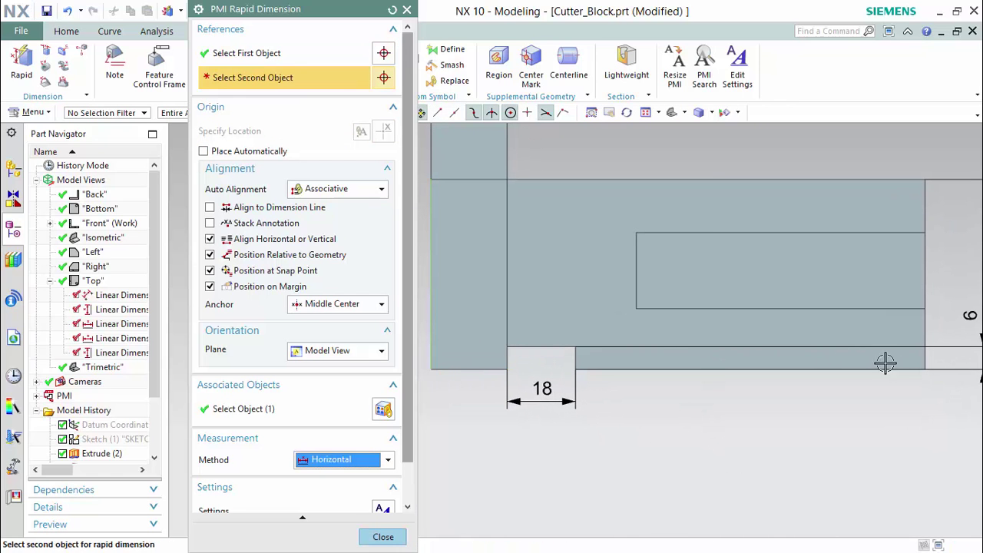
{"action": "left_click", "coordinate": [925, 368]}
{"action": "left_click", "coordinate": [661, 447]}
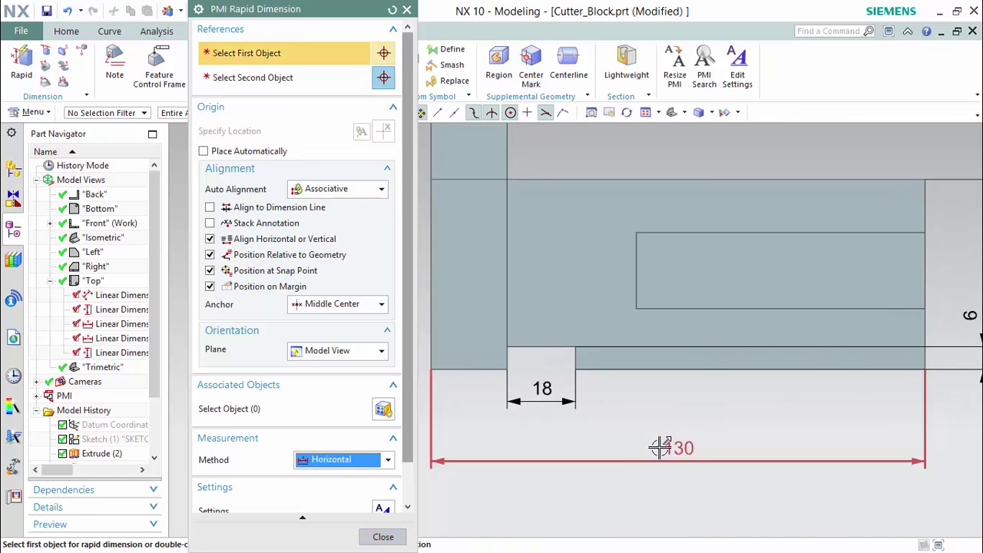
Add a Vertical PMI dimension for the full height of the left leg, placed on its outer side, and finish dimensioning the Front view
{"action": "middle_click_drag", "start_coordinate": [654, 399], "coordinate": [757, 501], "text": "shift"}
{"action": "left_click", "coordinate": [358, 464]}
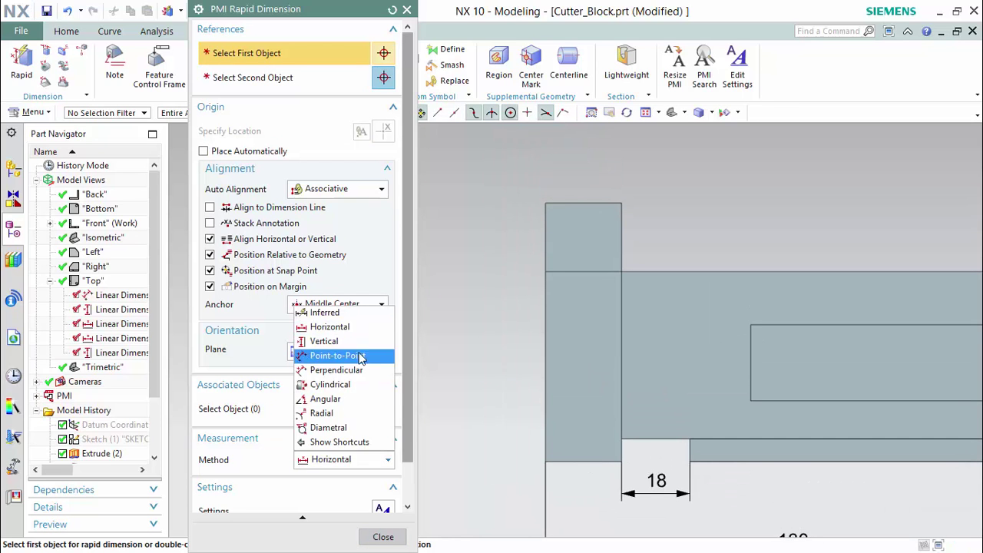
{"action": "left_click", "coordinate": [362, 341]}
{"action": "left_click", "coordinate": [545, 460]}
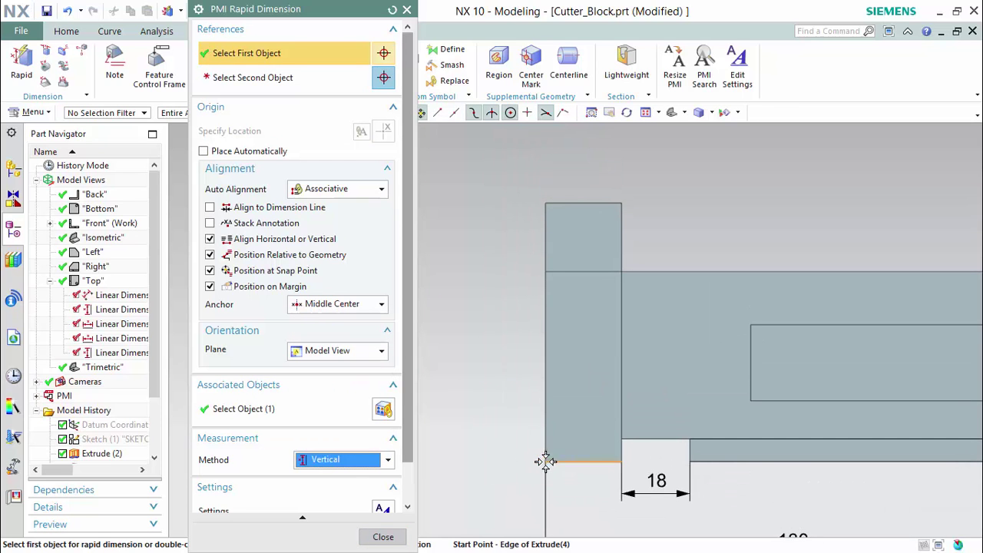
{"action": "left_click", "coordinate": [546, 203]}
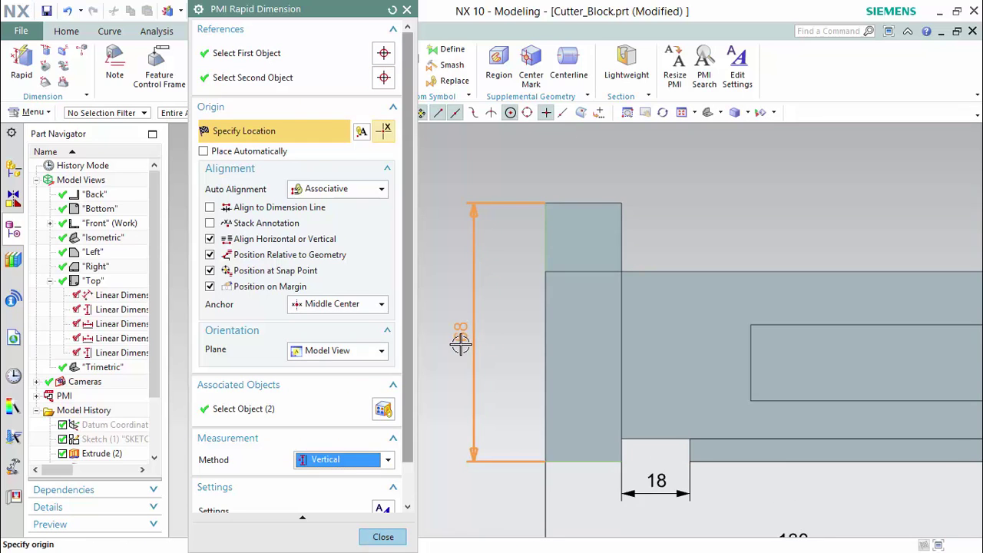
{"action": "left_click", "coordinate": [463, 342]}
{"action": "mouse_move", "coordinate": [843, 515]}
{"action": "middle_mouse_down", "text": "shift"}
{"action": "mouse_move", "coordinate": [795, 479]}
{"action": "mouse_move", "coordinate": [816, 463]}
{"action": "mouse_move", "coordinate": [782, 459]}
{"action": "middle_mouse_up", "text": "shift"}
{"action": "scroll", "coordinate": [795, 478], "scroll_direction": "down", "scroll_amount": 2}
{"action": "scroll", "coordinate": [781, 459], "scroll_direction": "down", "scroll_amount": 3}
{"action": "scroll", "coordinate": [784, 453], "scroll_direction": "up", "scroll_amount": 1}
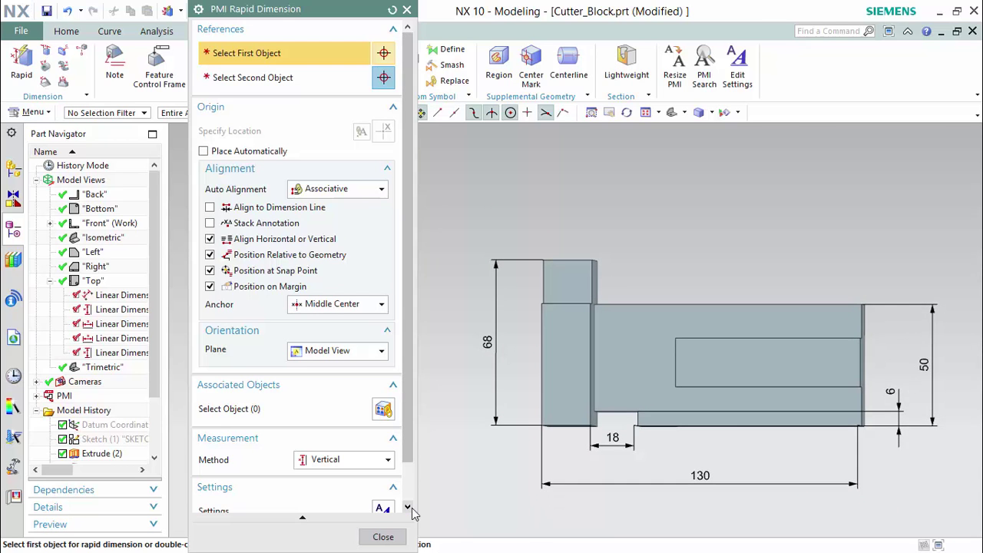
{"action": "left_click", "coordinate": [383, 537]}
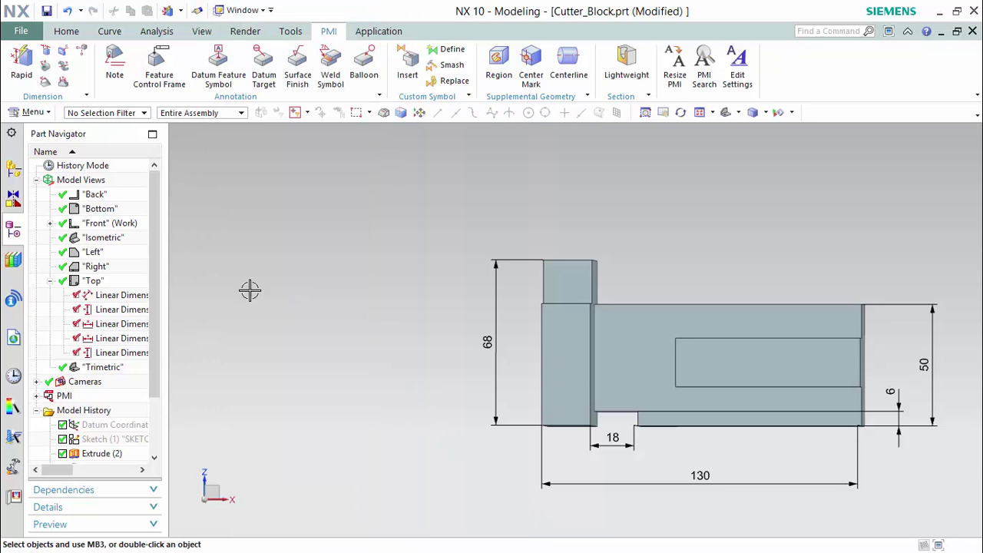
Make the Right view the work view and add a Vertical PMI dimension from the bottom edge to the slot's lower edge, placed left of the part
{"action": "double_click", "coordinate": [96, 266]}
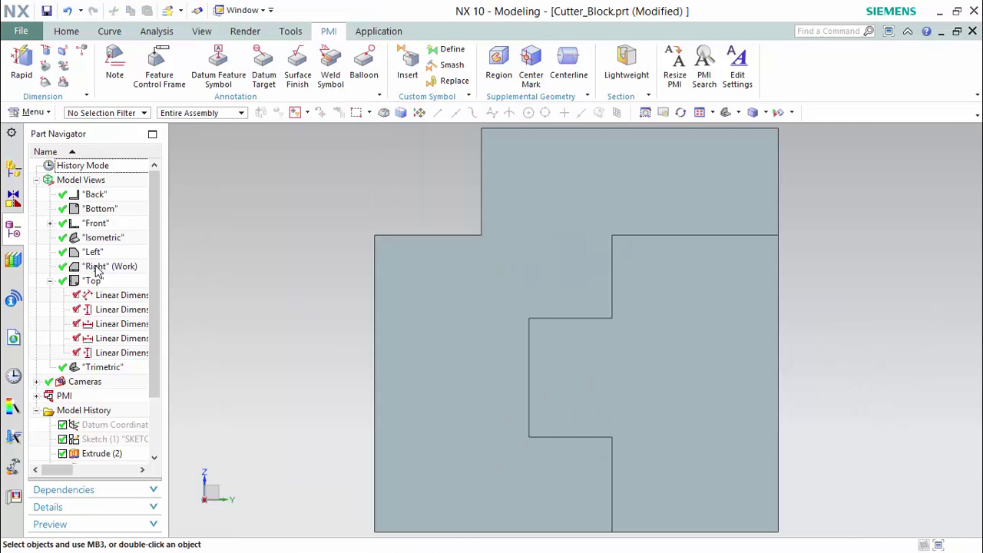
{"action": "left_click", "coordinate": [21, 62]}
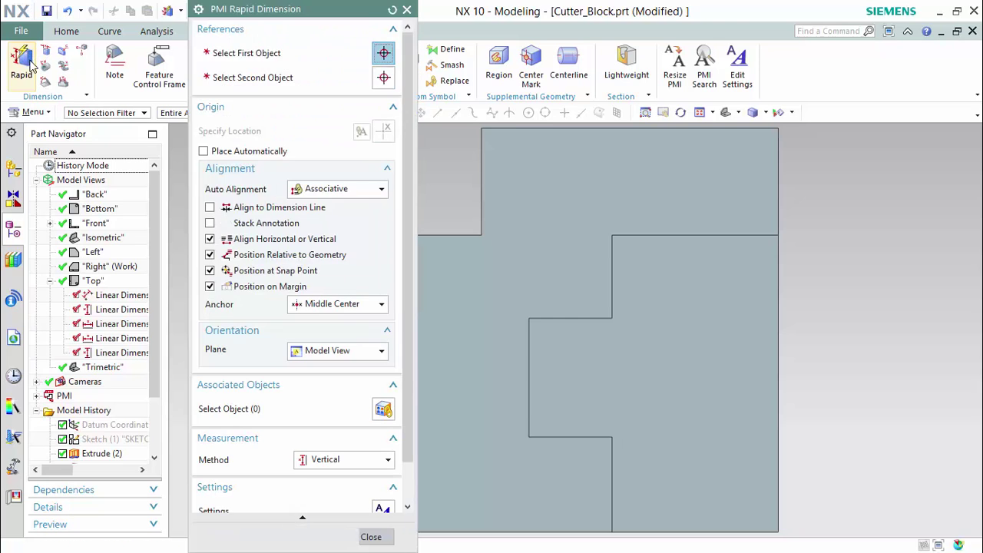
{"action": "scroll", "coordinate": [895, 294], "scroll_direction": "down", "scroll_amount": 3}
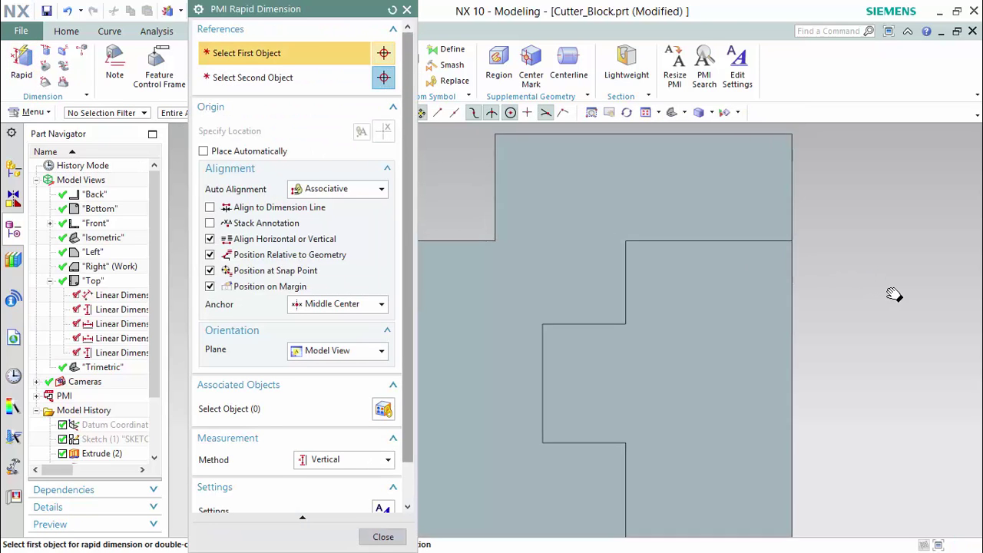
{"action": "middle_click_drag", "start_coordinate": [936, 238], "coordinate": [920, 270], "text": "shift"}
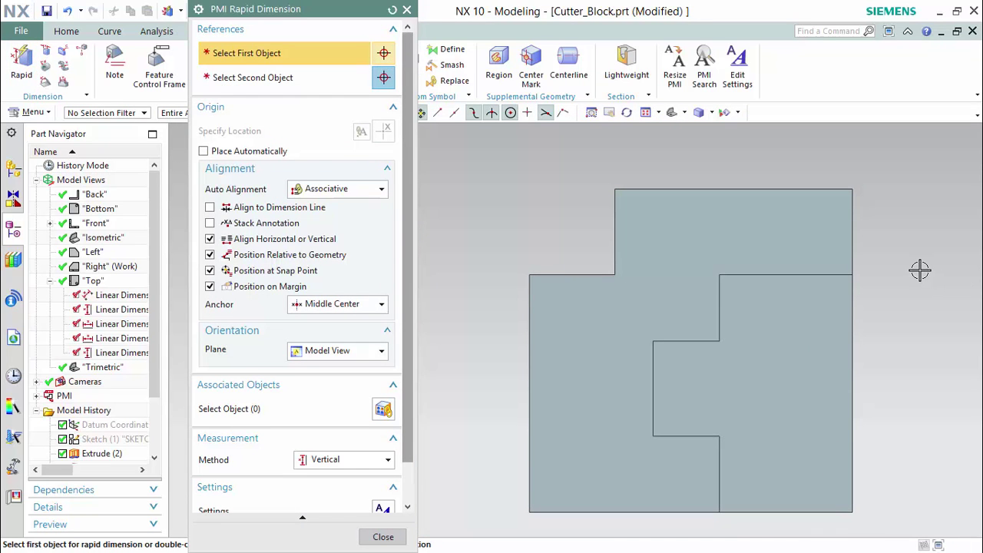
{"action": "left_click", "coordinate": [533, 510]}
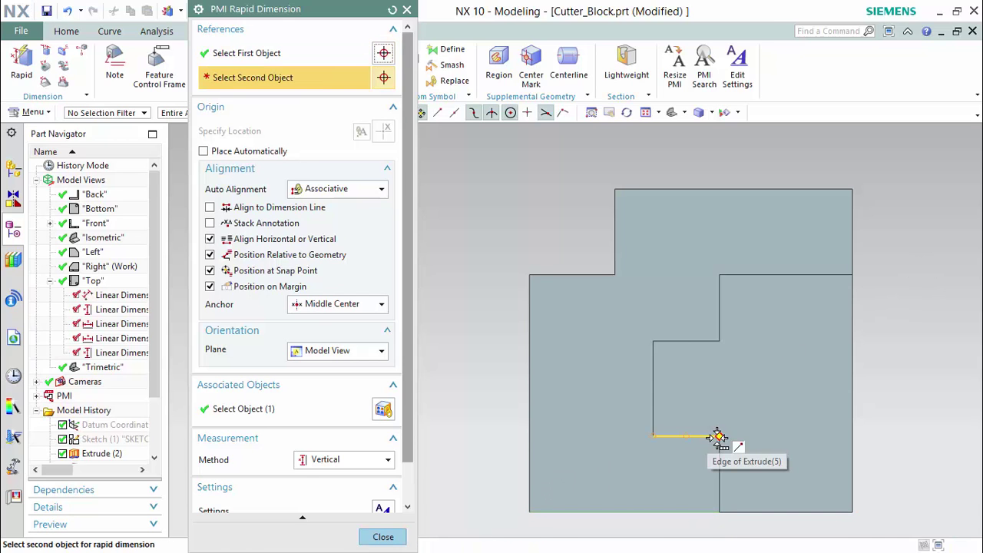
{"action": "left_click", "coordinate": [654, 436]}
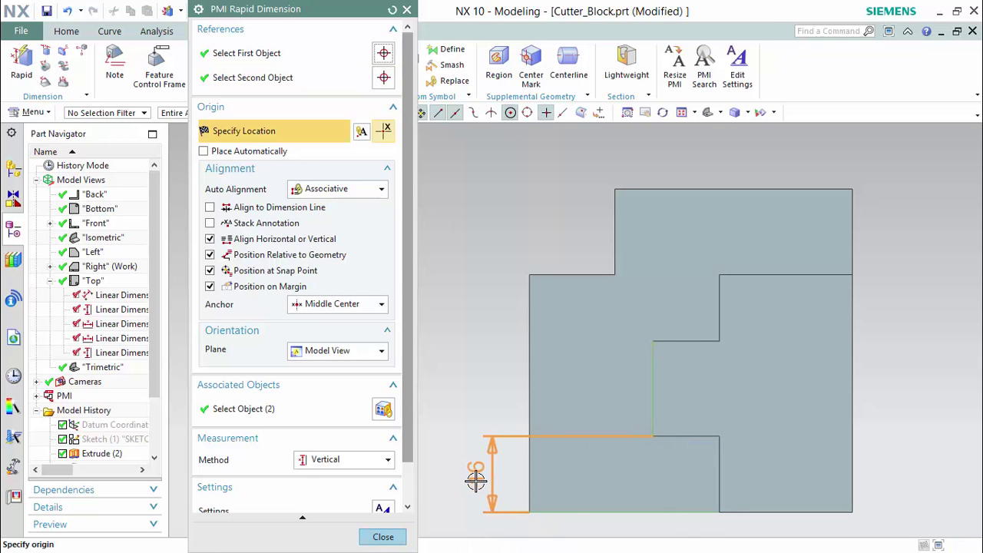
{"action": "left_click", "coordinate": [476, 480]}
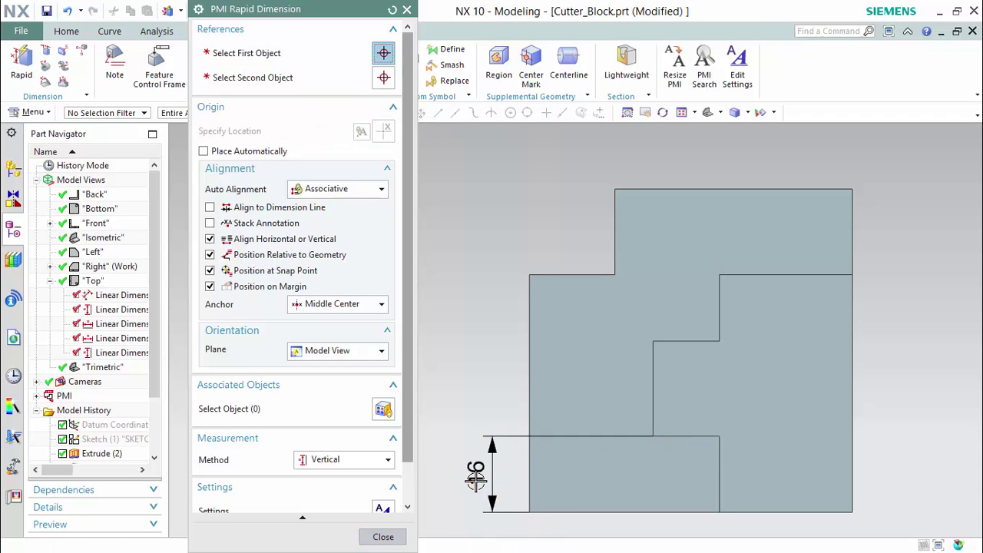
Add a Vertical PMI dimension for the slot's height, placed in line above the dimension from the bottom edge to the slot
{"action": "left_click", "coordinate": [651, 438]}
{"action": "left_click", "coordinate": [654, 341]}
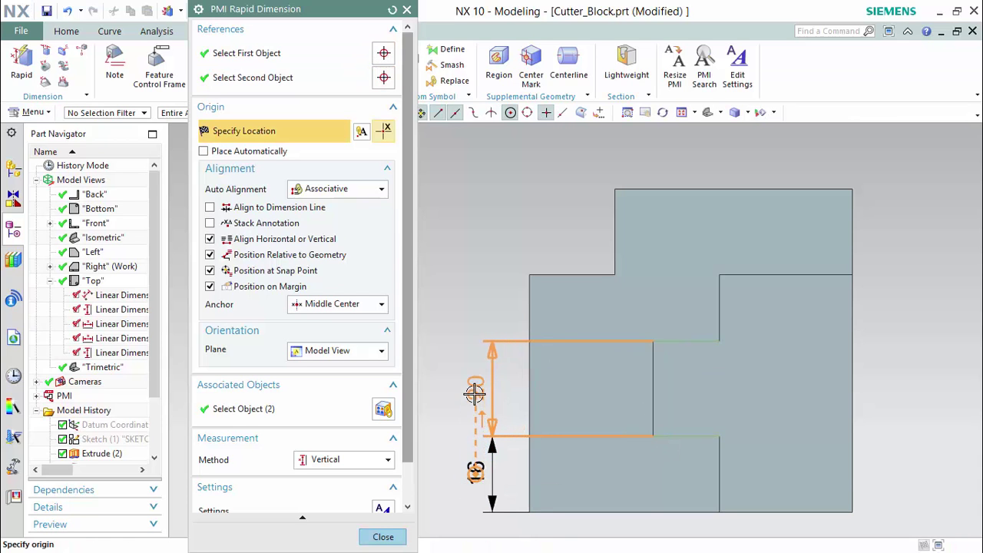
{"action": "left_click", "coordinate": [475, 394]}
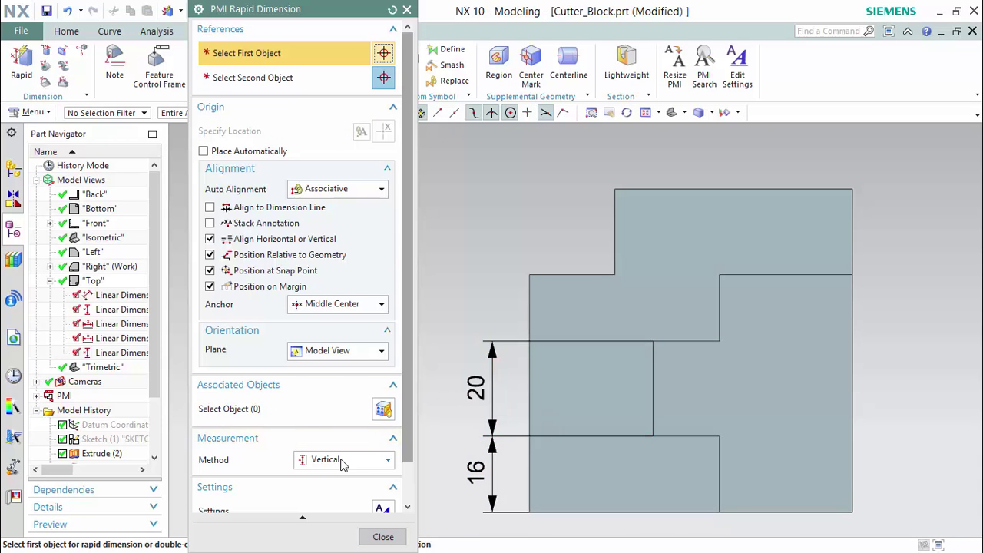
Add a Horizontal PMI dimension for the width of the upper-left step in the Right view, with its text offset above and left of the part
{"action": "left_click", "coordinate": [325, 460]}
{"action": "left_click", "coordinate": [342, 329]}
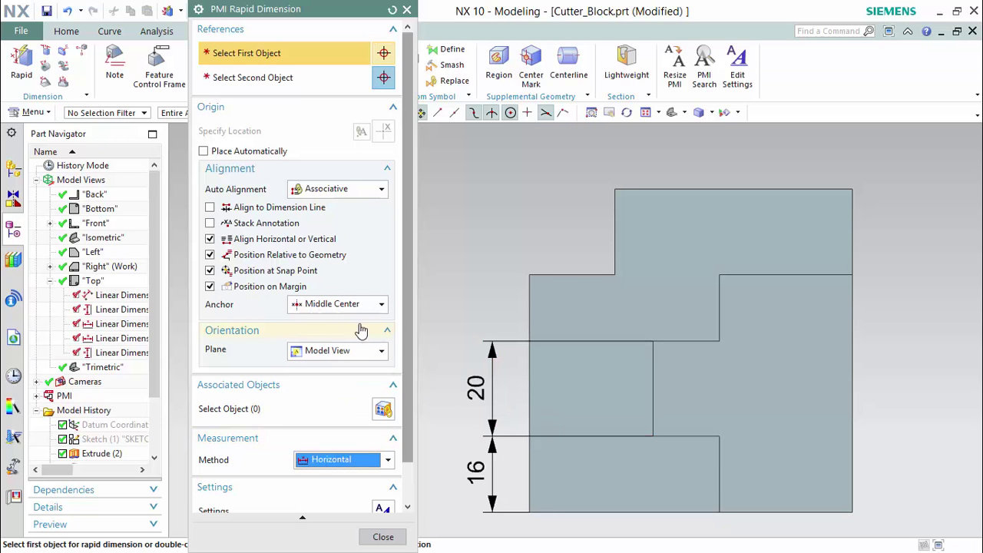
{"action": "left_click", "coordinate": [532, 275]}
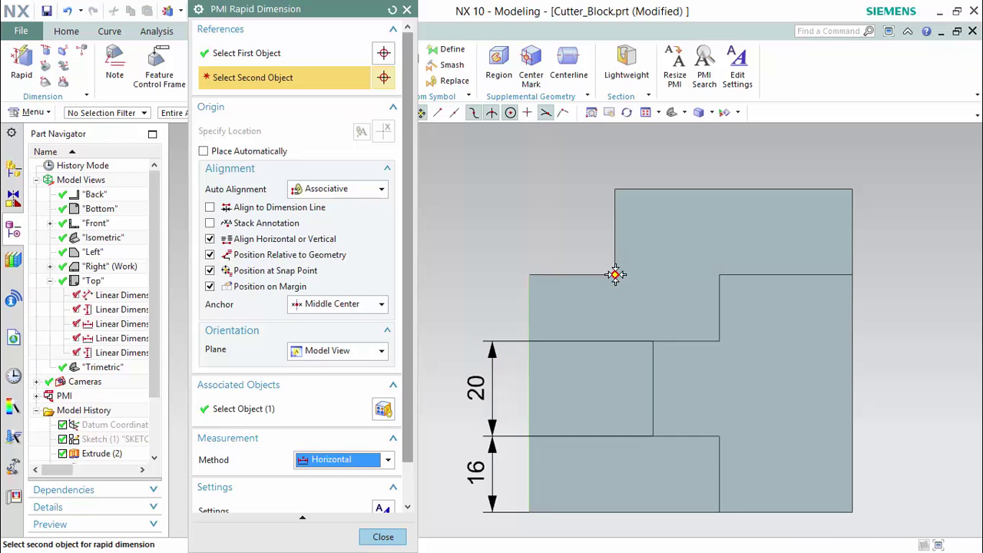
{"action": "left_click", "coordinate": [615, 275]}
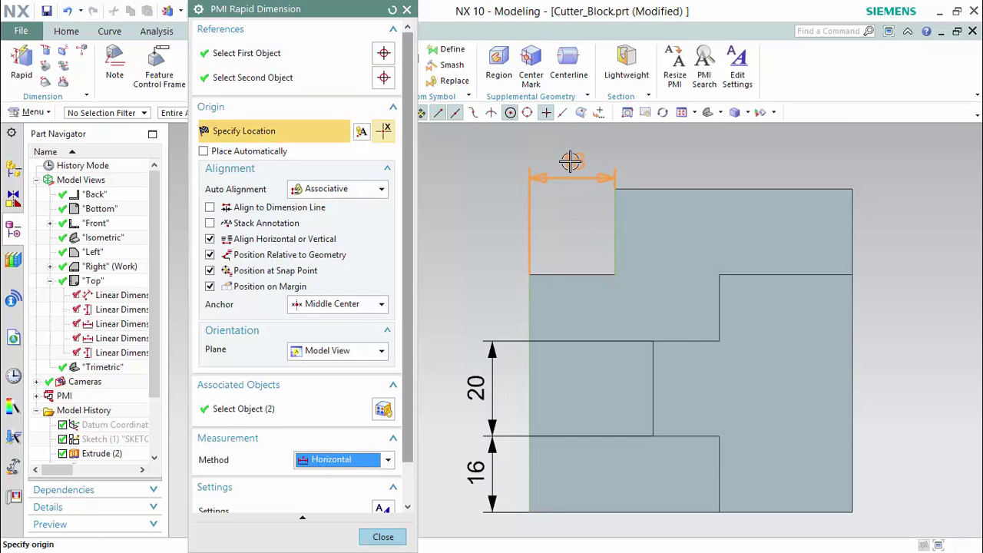
{"action": "left_click", "coordinate": [482, 138]}
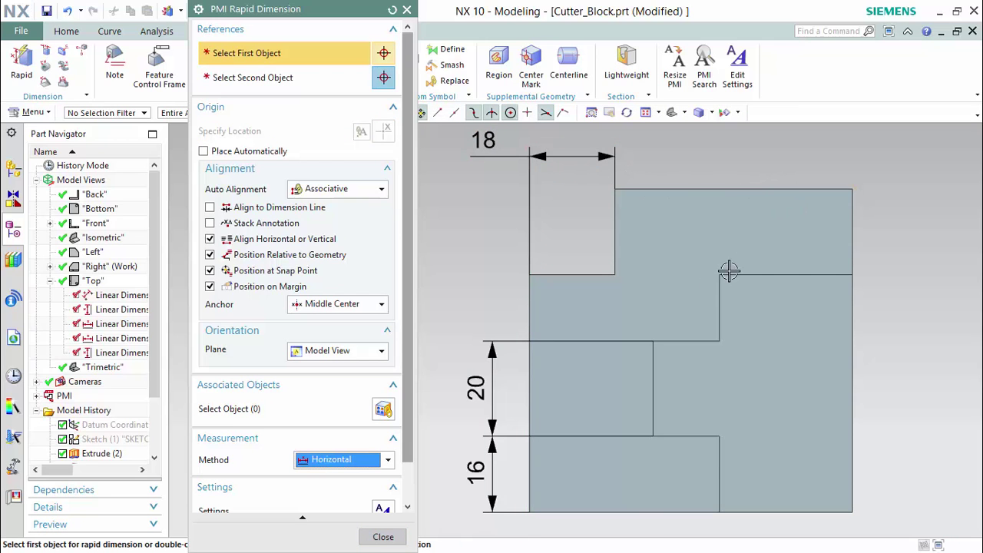
Add a Horizontal PMI dimension for the upper-right ledge's width, placed above the part, and finish dimensioning the Right view
{"action": "left_click", "coordinate": [850, 189]}
{"action": "left_click", "coordinate": [720, 272]}
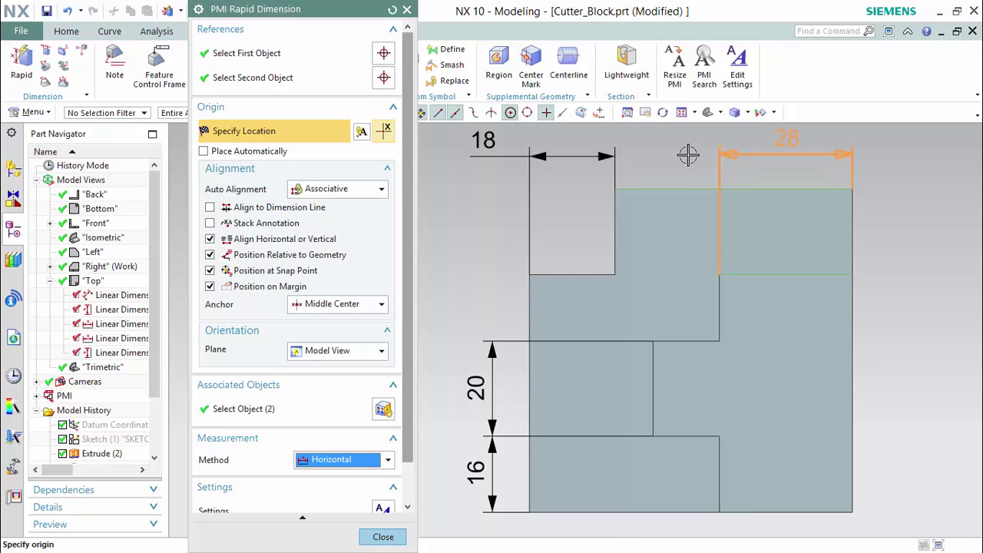
{"action": "left_click", "coordinate": [816, 156]}
{"action": "mouse_move", "coordinate": [941, 281]}
{"action": "middle_mouse_down", "text": "shift"}
{"action": "mouse_move", "coordinate": [951, 280]}
{"action": "mouse_move", "coordinate": [914, 318]}
{"action": "middle_mouse_up", "text": "shift"}
{"action": "scroll", "coordinate": [950, 280], "scroll_direction": "down", "scroll_amount": 2}
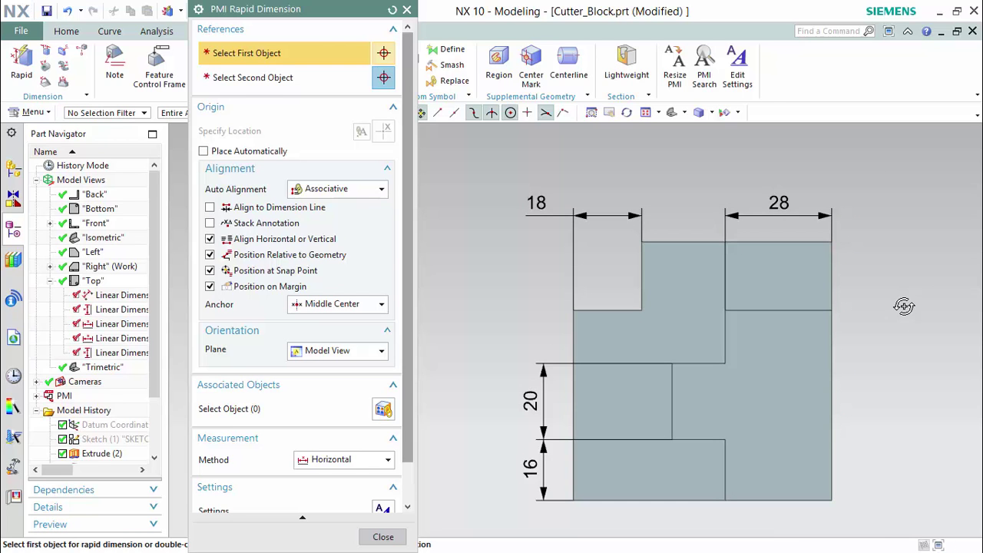
{"action": "middle_click", "coordinate": [904, 306]}
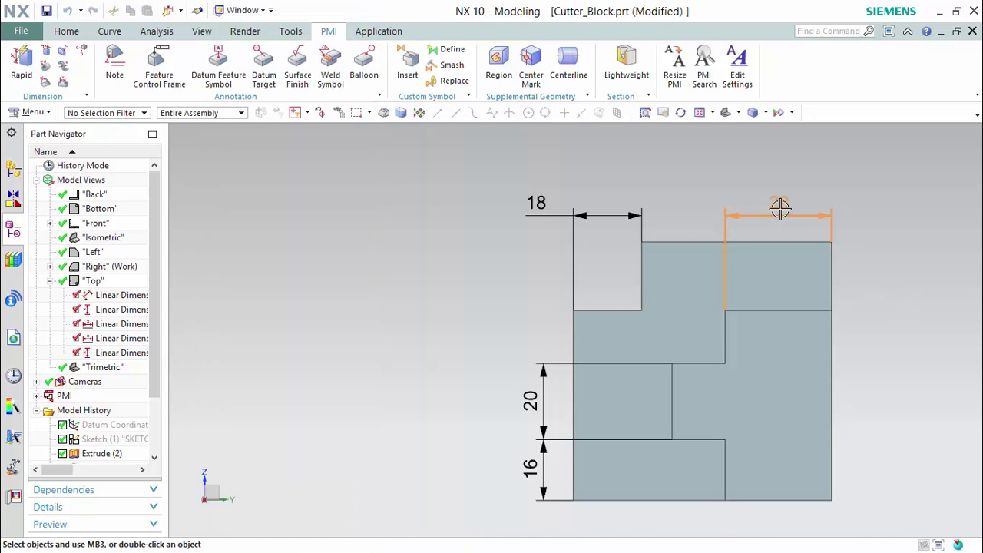
Open the upper-right ledge's width dimension for editing and examine its tolerance types and text settings
{"action": "double_click", "coordinate": [780, 206]}
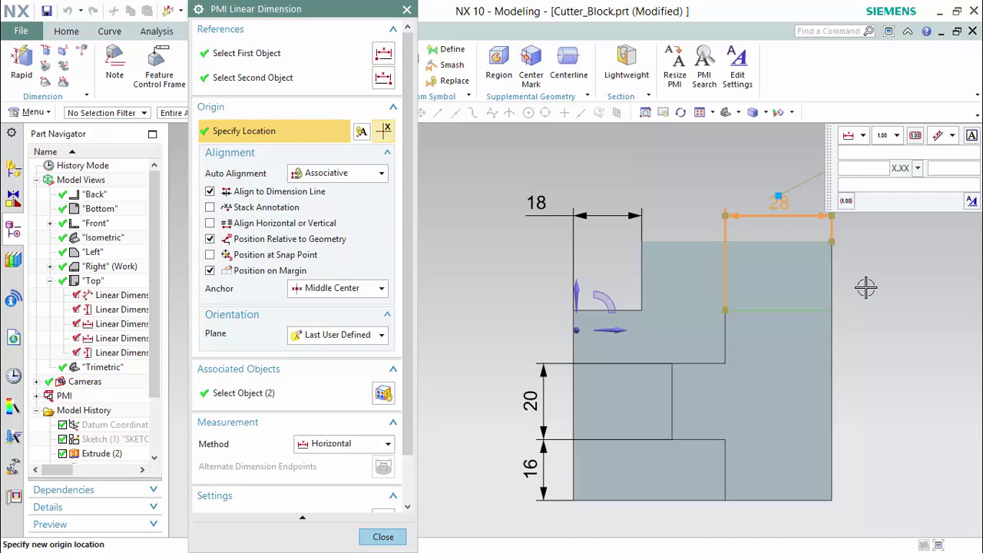
{"action": "left_click", "coordinate": [897, 136]}
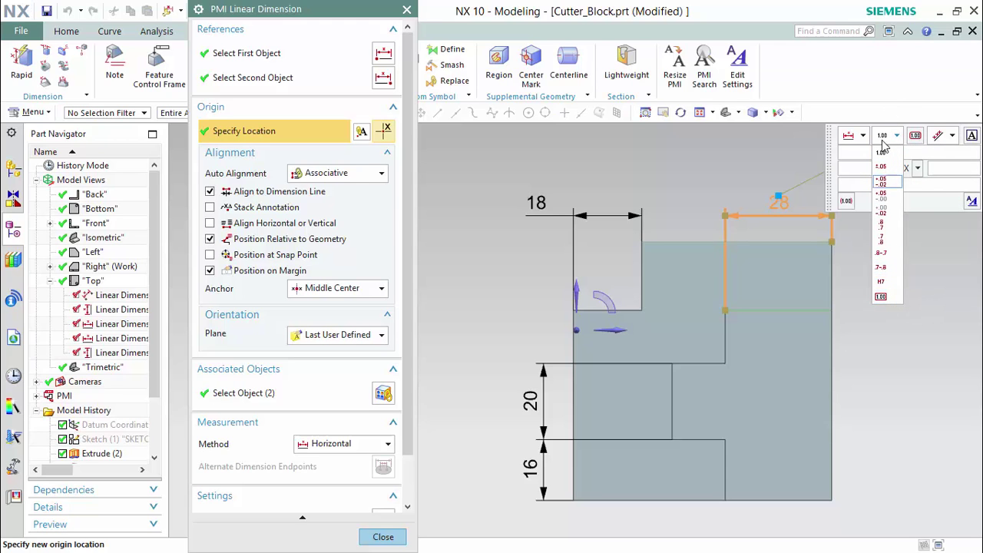
{"action": "left_click", "coordinate": [937, 203]}
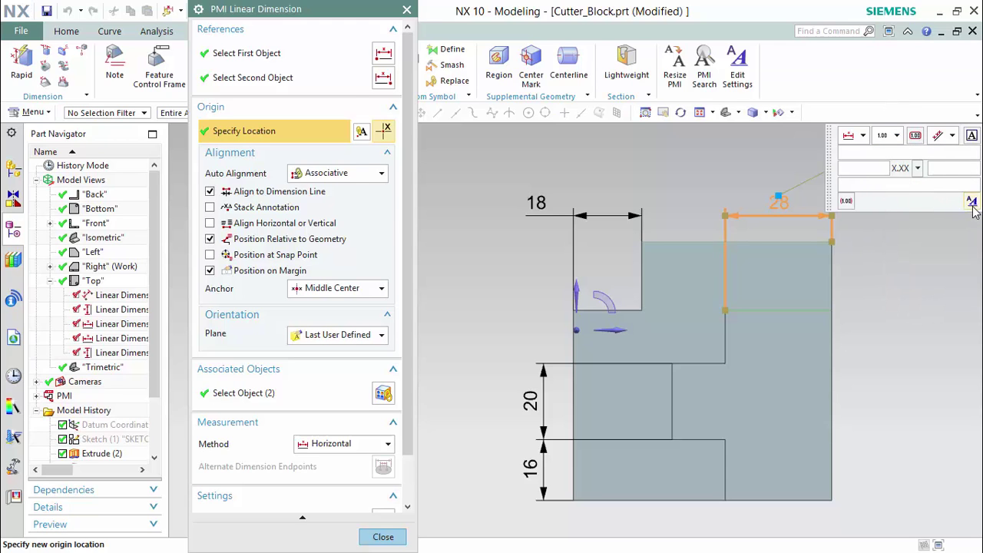
{"action": "left_click", "coordinate": [971, 203]}
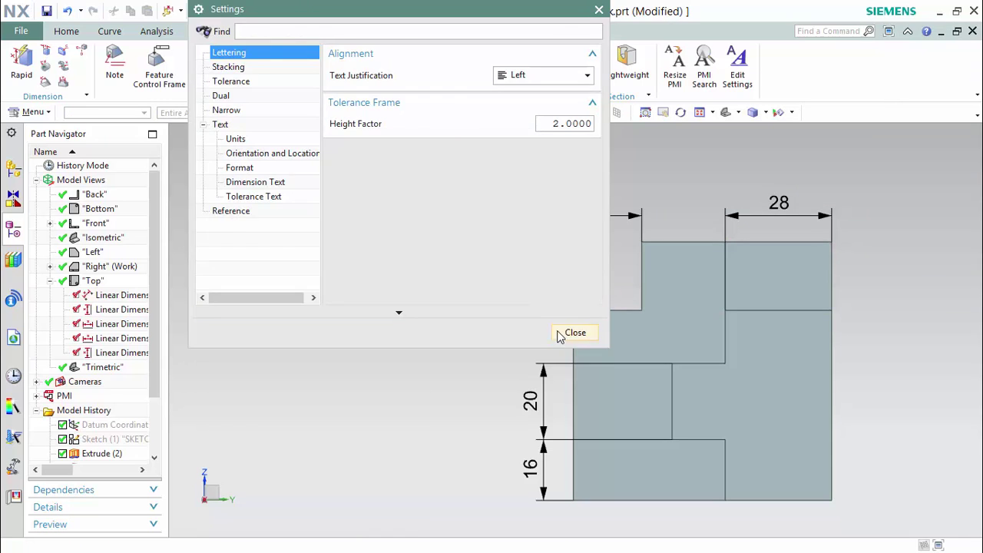
{"action": "left_click", "coordinate": [575, 332]}
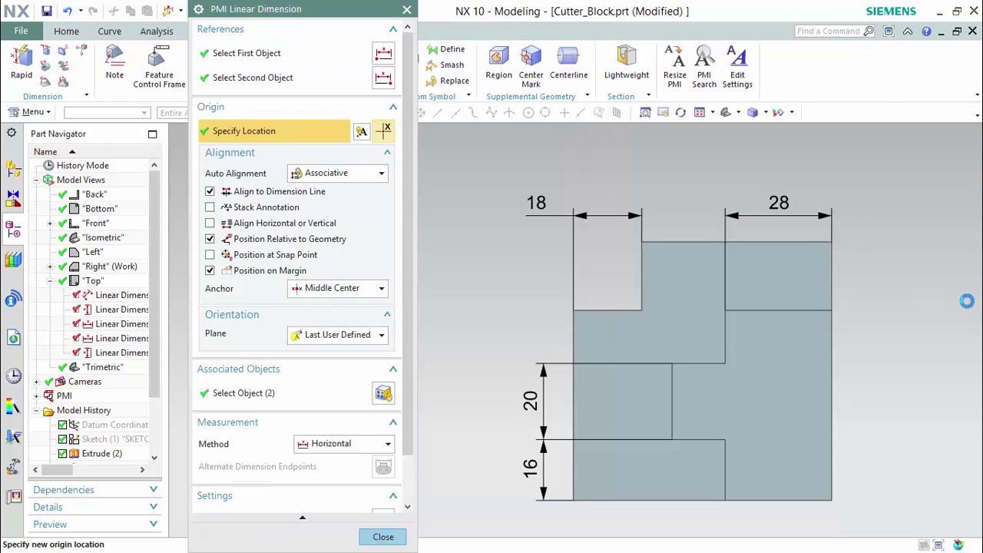
{"action": "middle_click", "coordinate": [811, 214]}
Review the ledge width dimension's line and arrow, tolerance type, dual, narrow, single sided, units and text format settings
{"action": "right_click", "coordinate": [810, 215]}
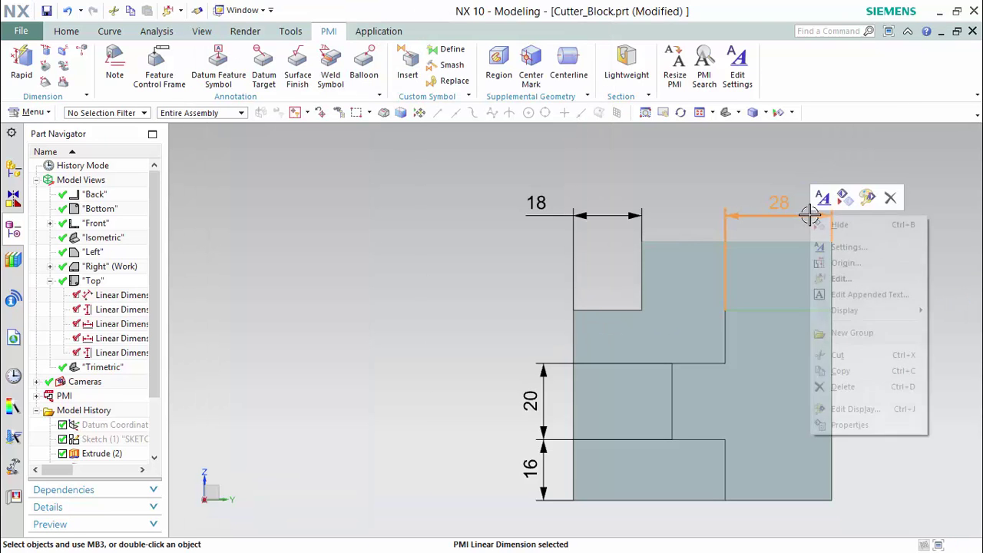
{"action": "left_click", "coordinate": [853, 246]}
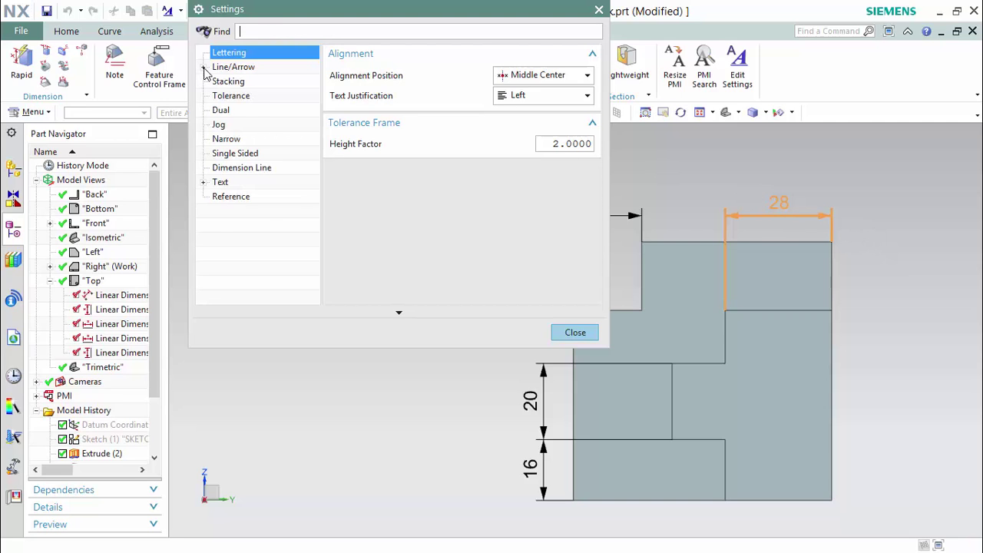
{"action": "left_click", "coordinate": [203, 67]}
{"action": "left_click", "coordinate": [245, 139]}
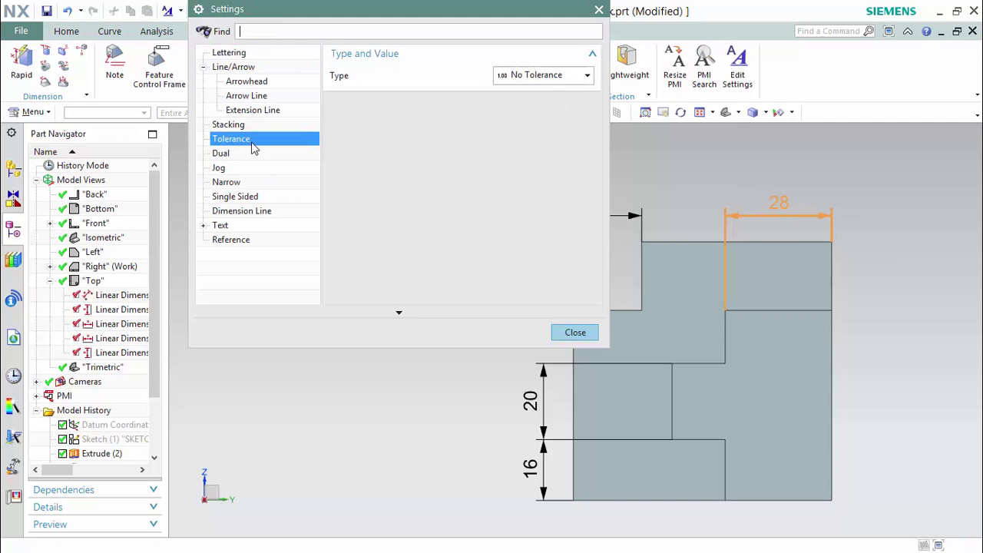
{"action": "left_click", "coordinate": [546, 76]}
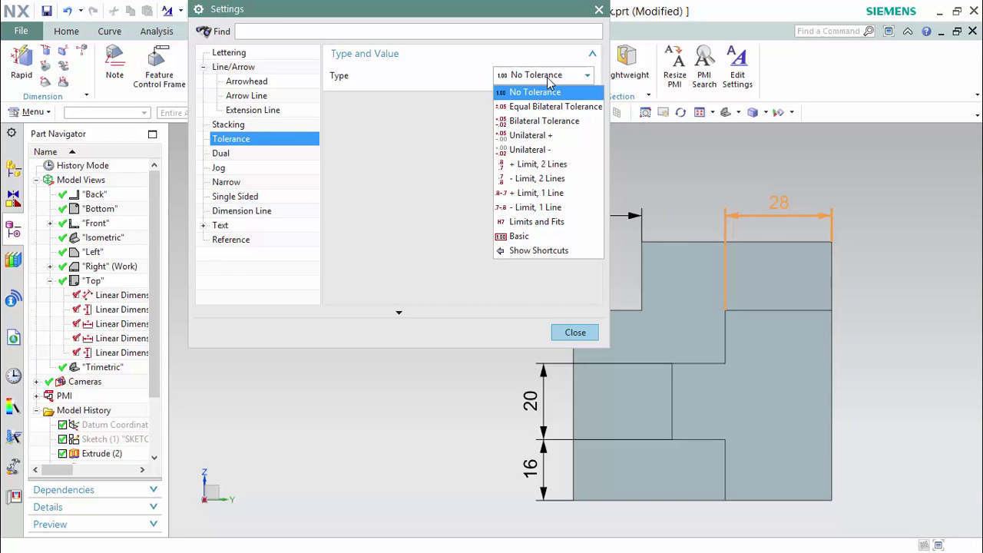
{"action": "left_click", "coordinate": [548, 80]}
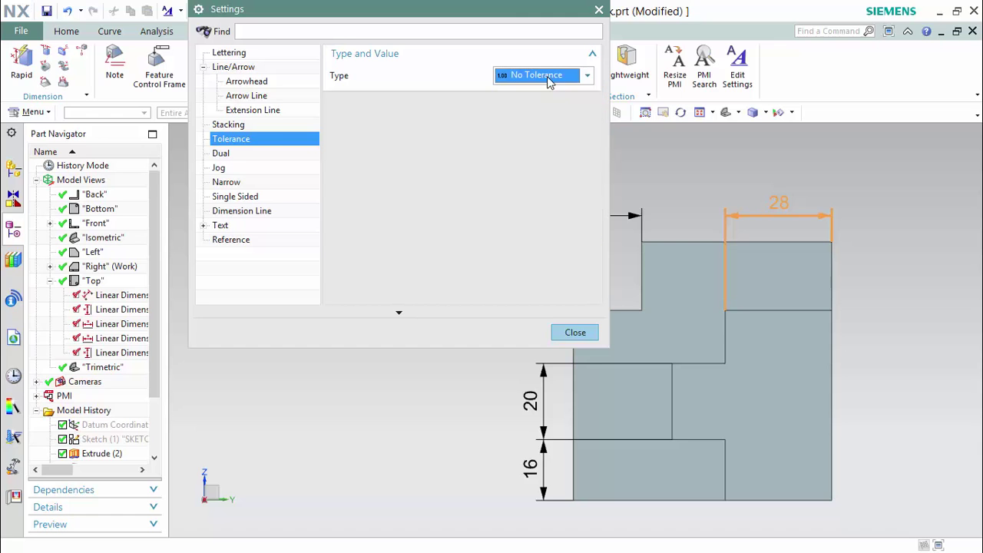
{"action": "left_click", "coordinate": [248, 155]}
{"action": "left_click", "coordinate": [249, 184]}
{"action": "left_click", "coordinate": [250, 199]}
{"action": "left_click", "coordinate": [252, 226]}
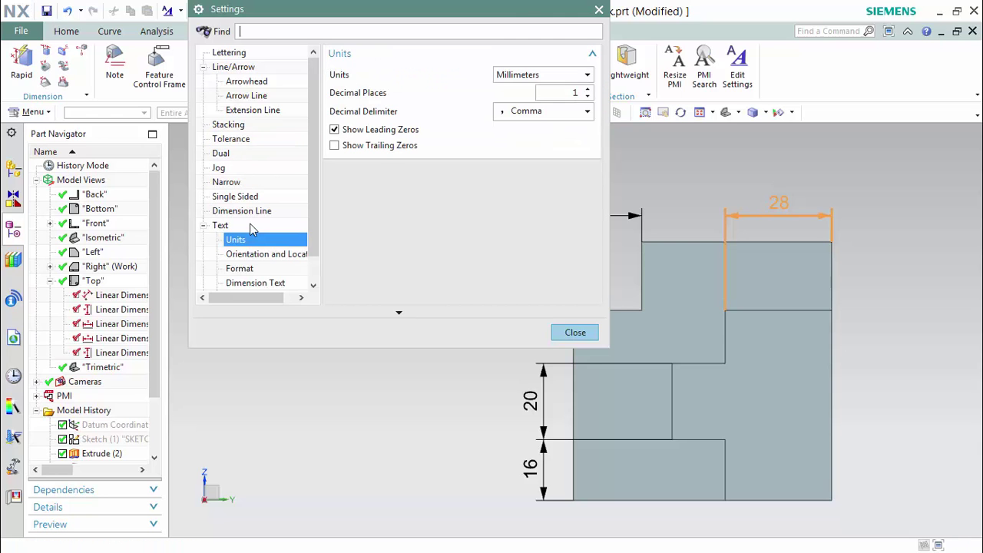
{"action": "left_click", "coordinate": [281, 268]}
{"action": "left_click", "coordinate": [285, 281]}
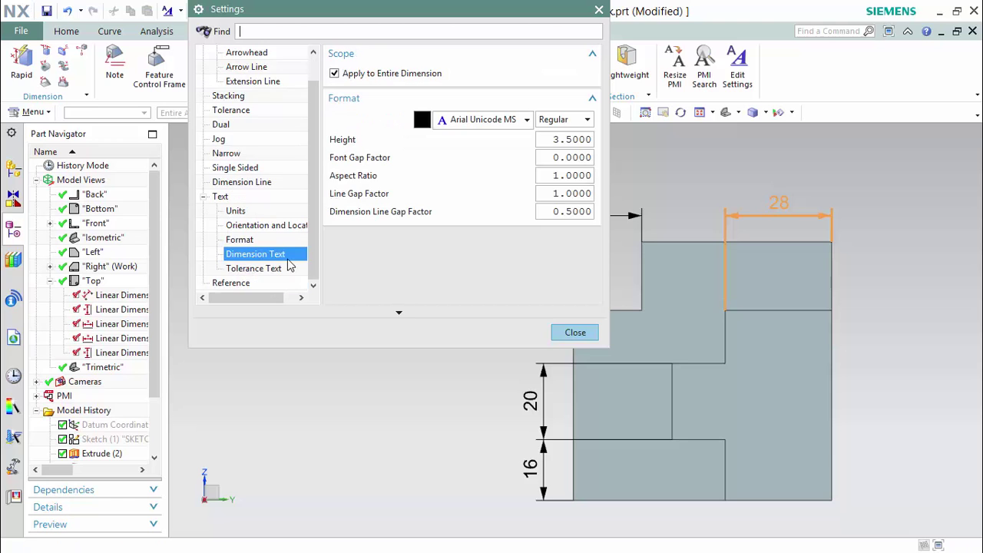
{"action": "left_click", "coordinate": [253, 268]}
{"action": "left_click", "coordinate": [575, 332]}
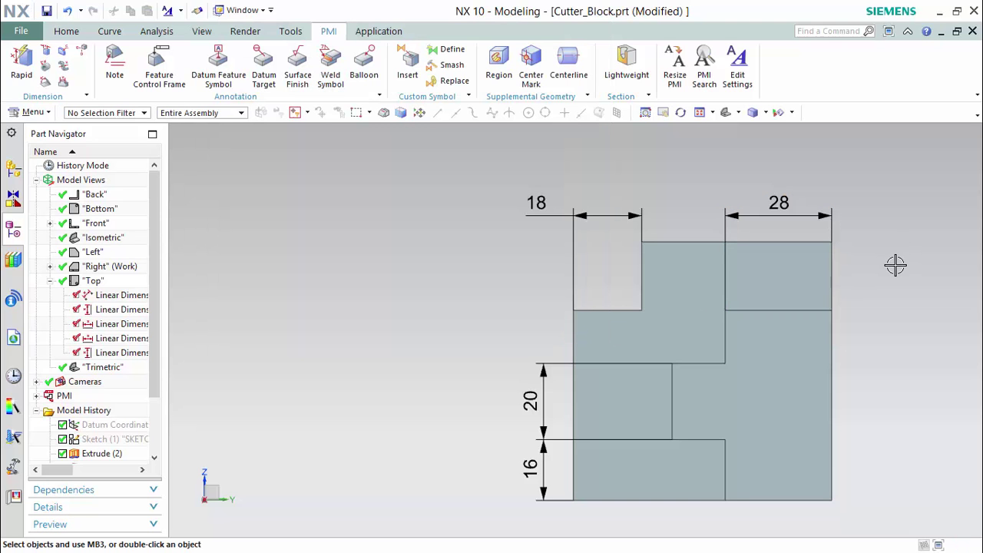
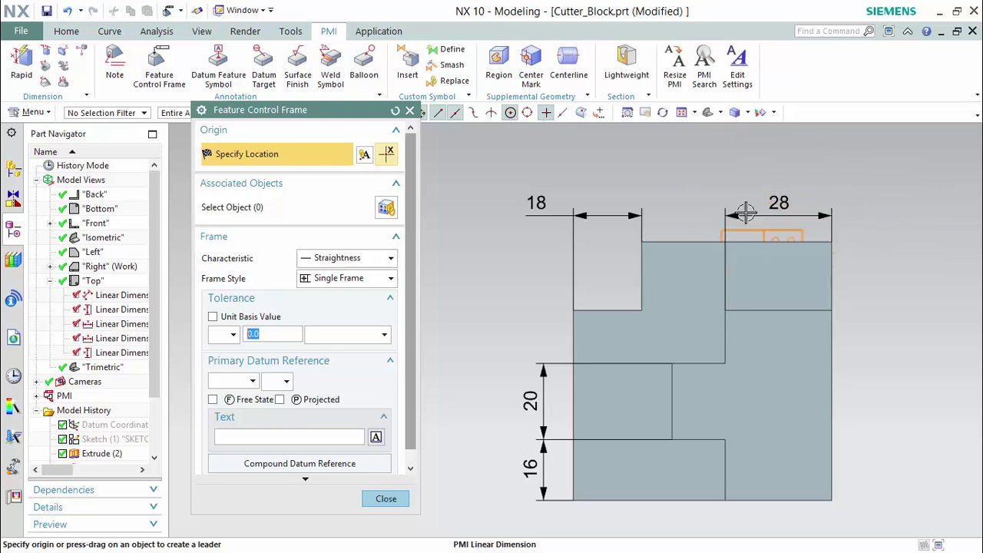
Switch to Drafting and create a sheet from the A3 - Size template, leaving the title block cells unfilled
{"action": "key", "text": "Home"}
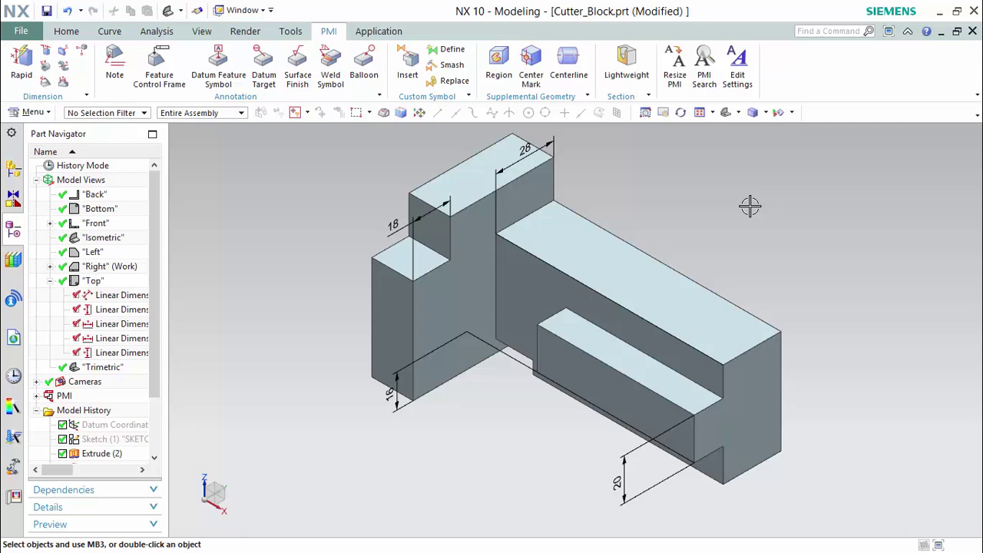
{"action": "left_click", "coordinate": [377, 31]}
{"action": "left_click", "coordinate": [66, 63]}
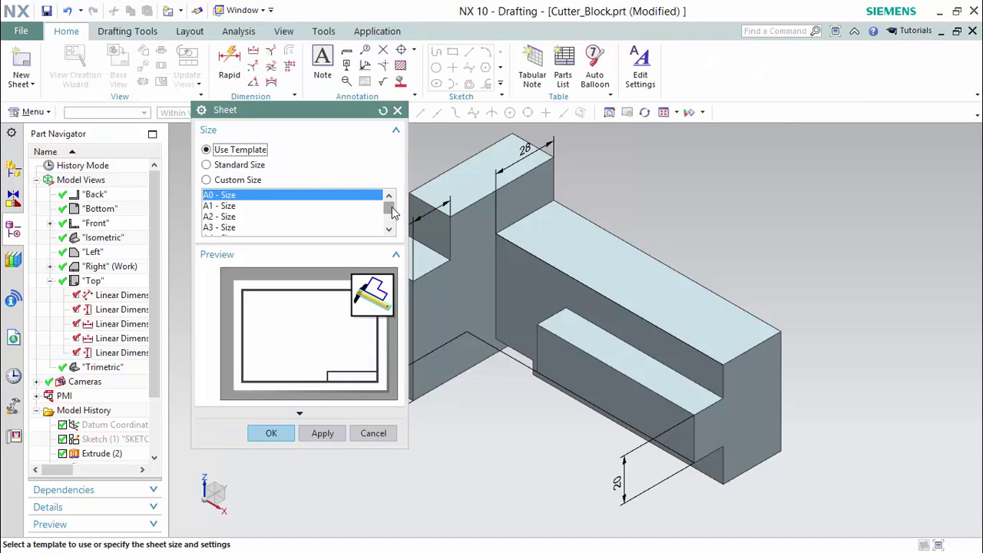
{"action": "left_click_drag", "start_coordinate": [390, 210], "coordinate": [393, 222]}
{"action": "left_click", "coordinate": [230, 163]}
{"action": "left_click", "coordinate": [232, 150]}
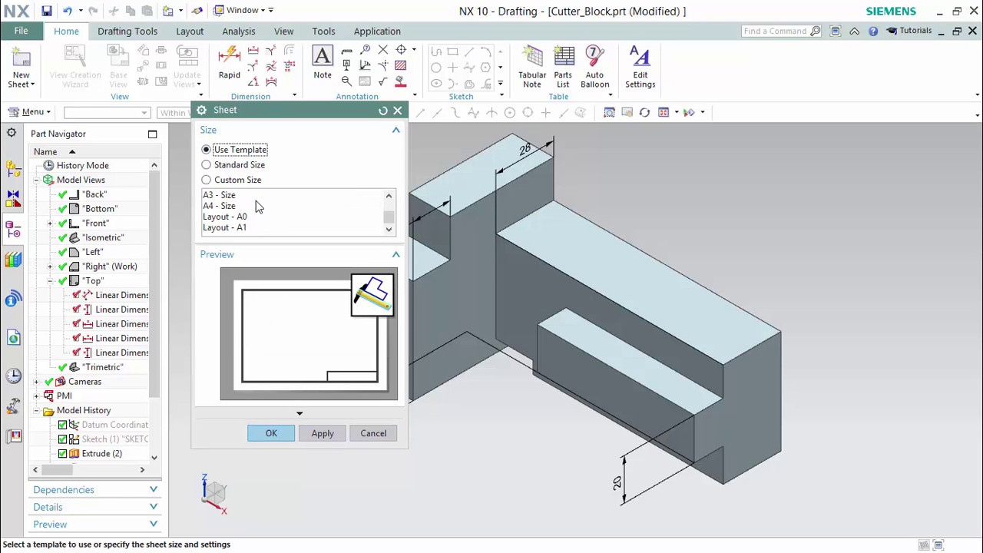
{"action": "left_click", "coordinate": [238, 197]}
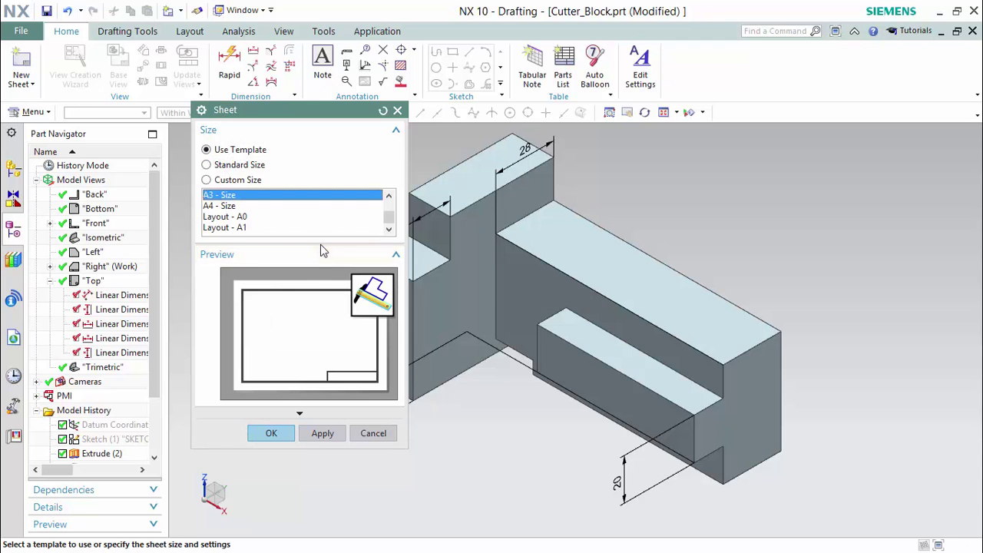
{"action": "middle_click", "coordinate": [361, 223]}
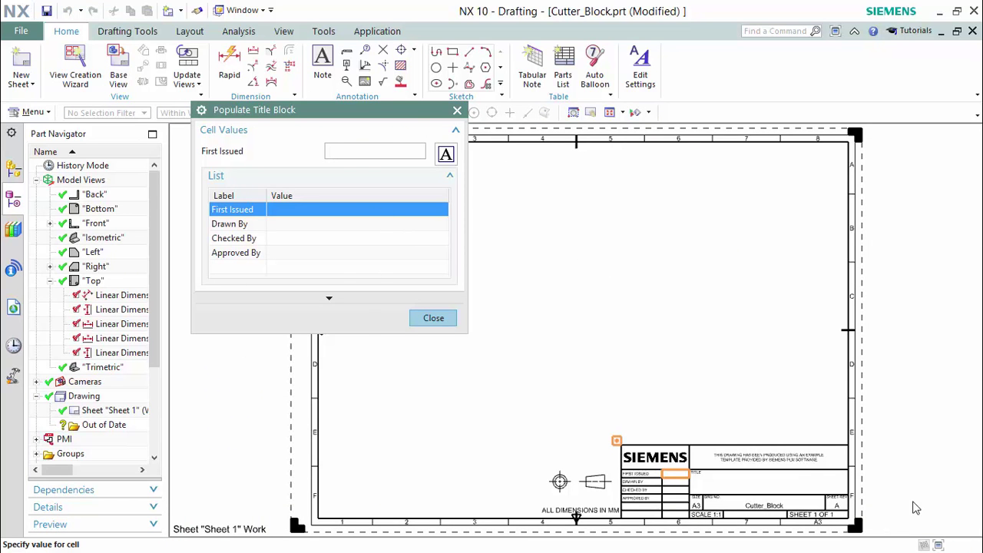
{"action": "left_click", "coordinate": [433, 318]}
{"action": "key", "text": "Escape"}
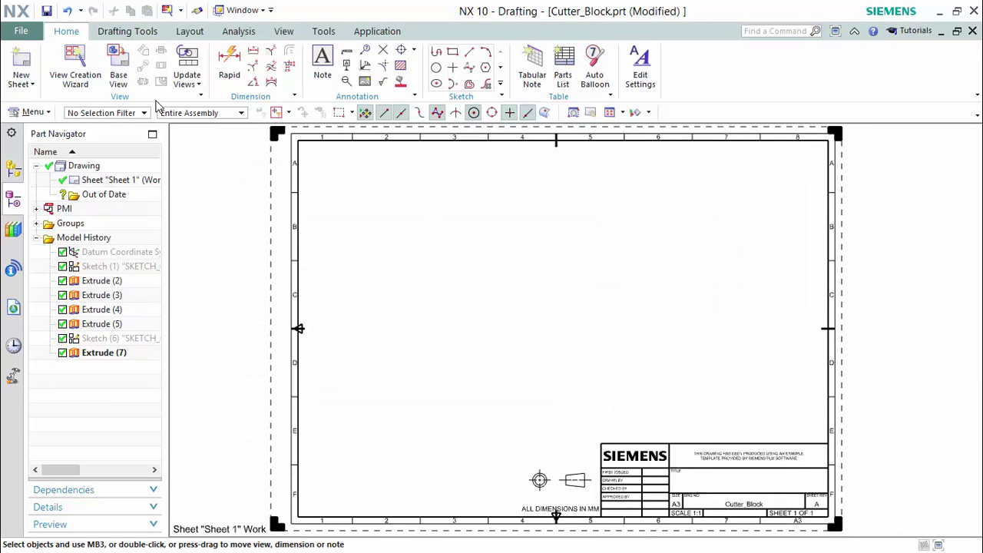
Place a 1:1 base view of the Top model view in the sheet's upper-left area and project a front view below it
{"action": "left_click", "coordinate": [119, 69]}
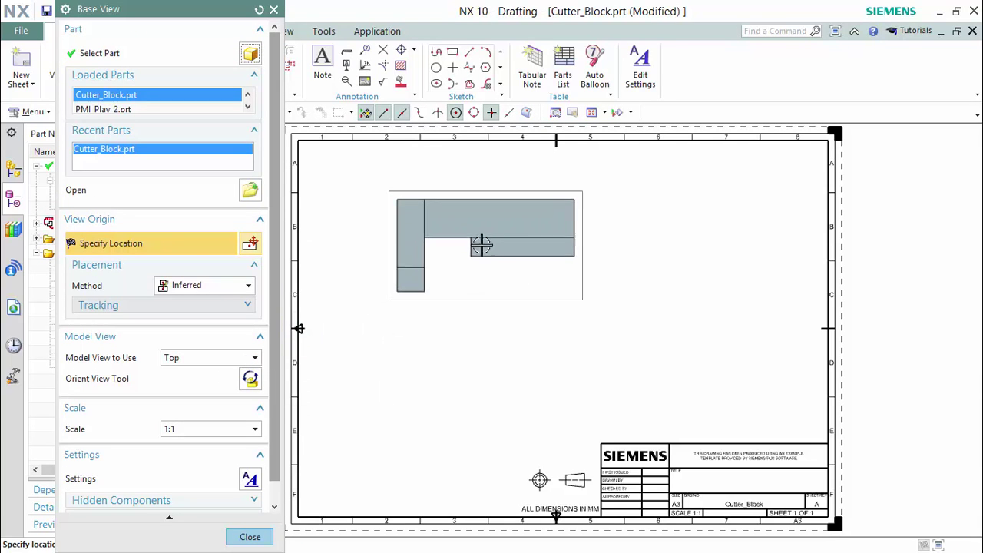
{"action": "left_click", "coordinate": [433, 232]}
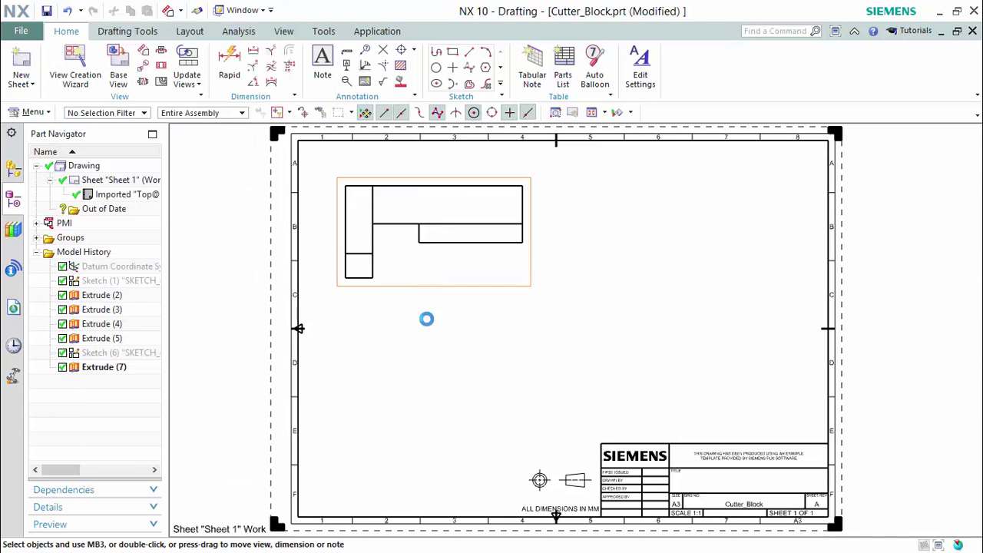
{"action": "left_click", "coordinate": [425, 384]}
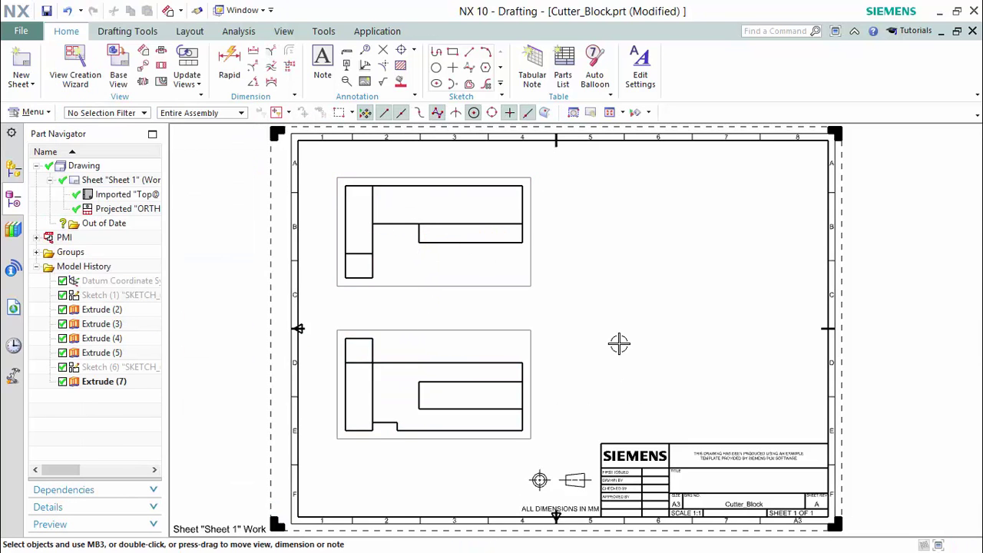
{"action": "key", "text": "Escape"}
Add a 1:1 base view using the Right model view, placed to the right of the front view and aligned with it
{"action": "left_click", "coordinate": [115, 65]}
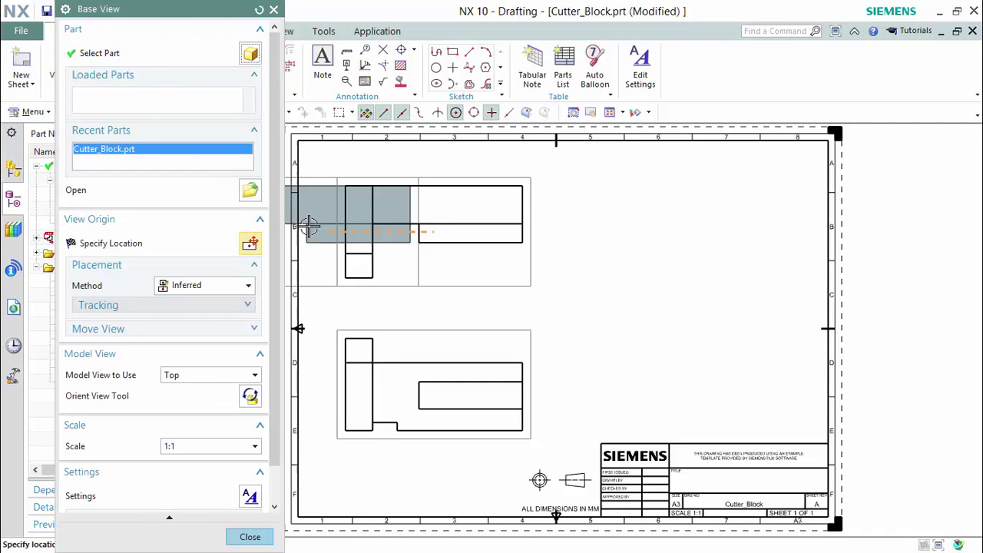
{"action": "left_click", "coordinate": [224, 374]}
{"action": "left_click", "coordinate": [221, 415]}
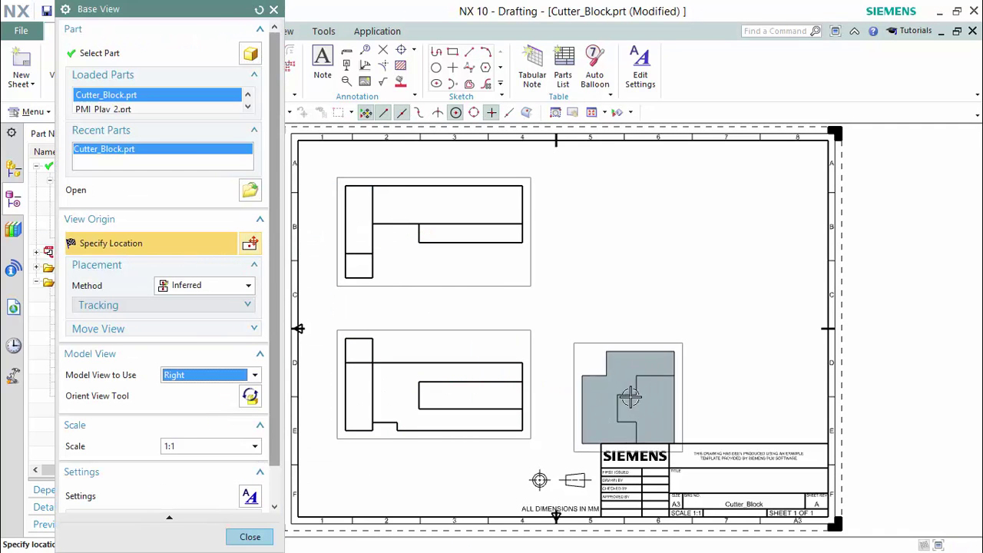
{"action": "left_click", "coordinate": [693, 376]}
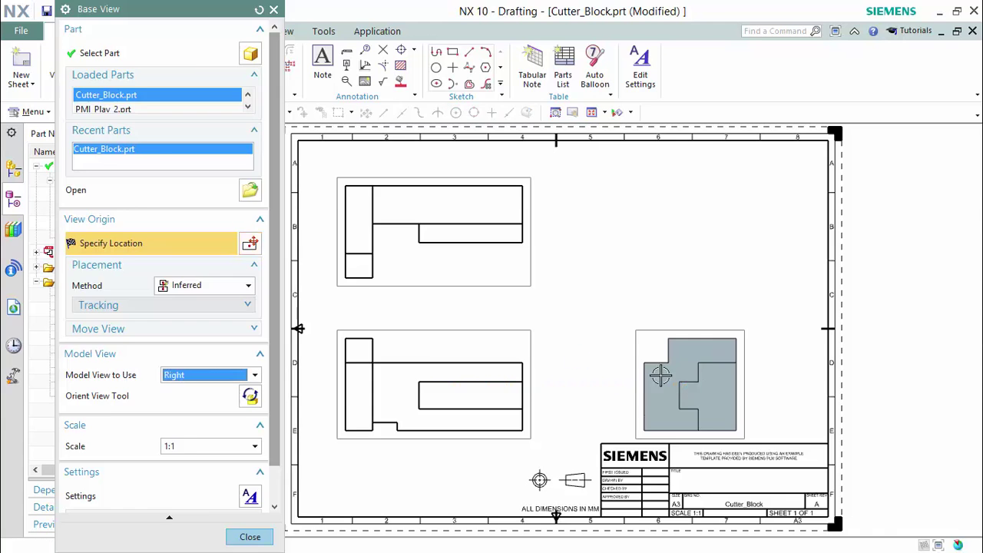
{"action": "left_click", "coordinate": [504, 332]}
{"action": "middle_click", "coordinate": [504, 329]}
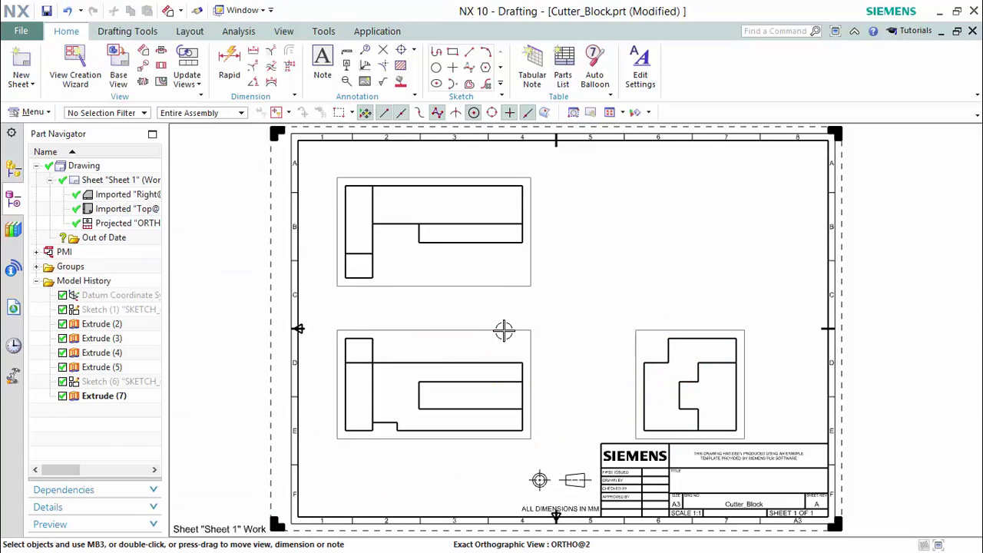
Move the front and right views slightly up the sheet, keeping them aligned with each other
{"action": "left_click_drag", "start_coordinate": [509, 322], "coordinate": [504, 318]}
{"action": "mouse_move", "coordinate": [684, 329]}
{"action": "left_mouse_down"}
{"action": "mouse_move", "coordinate": [681, 316]}
{"action": "mouse_move", "coordinate": [688, 319]}
{"action": "left_mouse_up"}
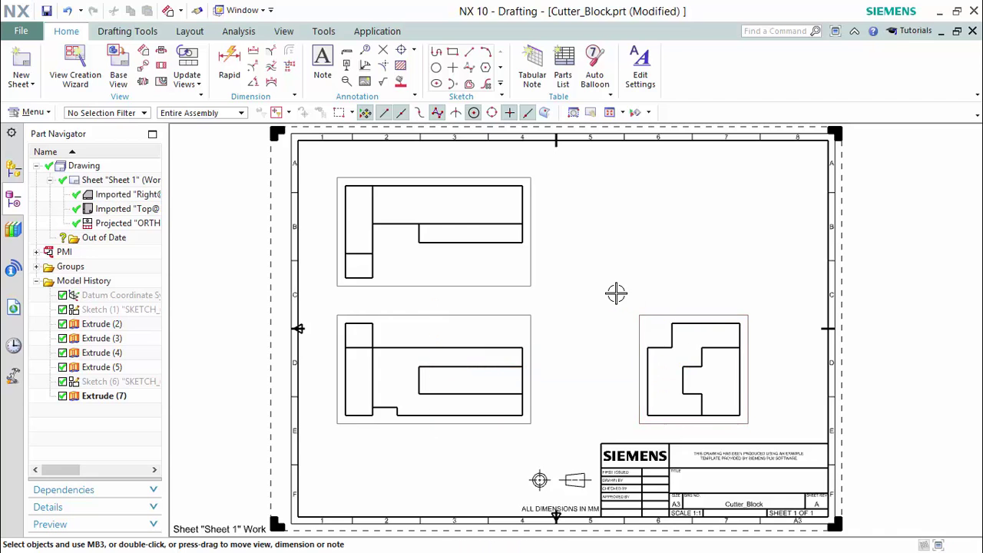
Move the top view slightly up the sheet, keeping it vertically aligned with the front view
{"action": "left_click_drag", "start_coordinate": [466, 173], "coordinate": [467, 161]}
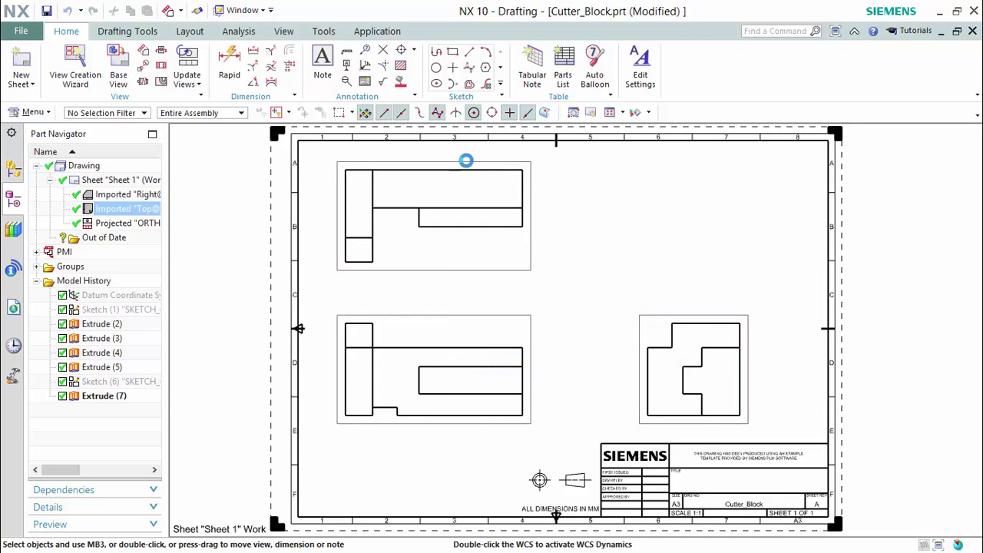
{"action": "right_click", "coordinate": [523, 269]}
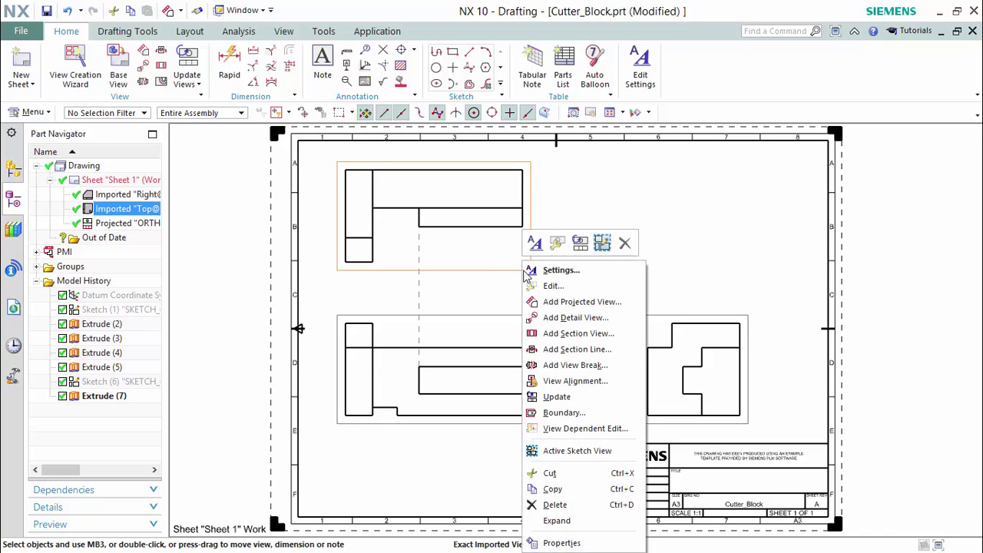
{"action": "key", "text": "Escape"}
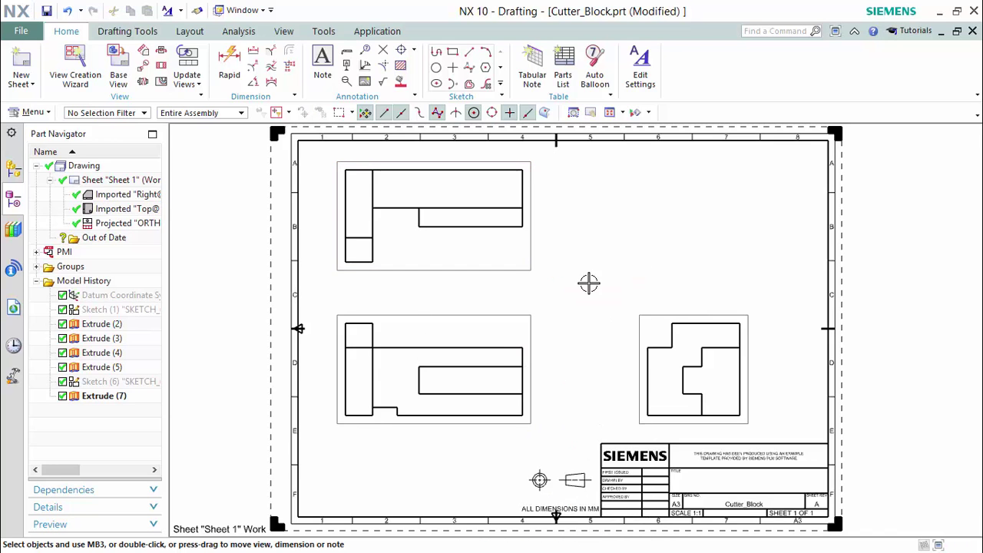
Set the top view to inherit PMI From Model View with all PMI types included, and move the view slightly up and to the right
{"action": "right_click", "coordinate": [509, 272]}
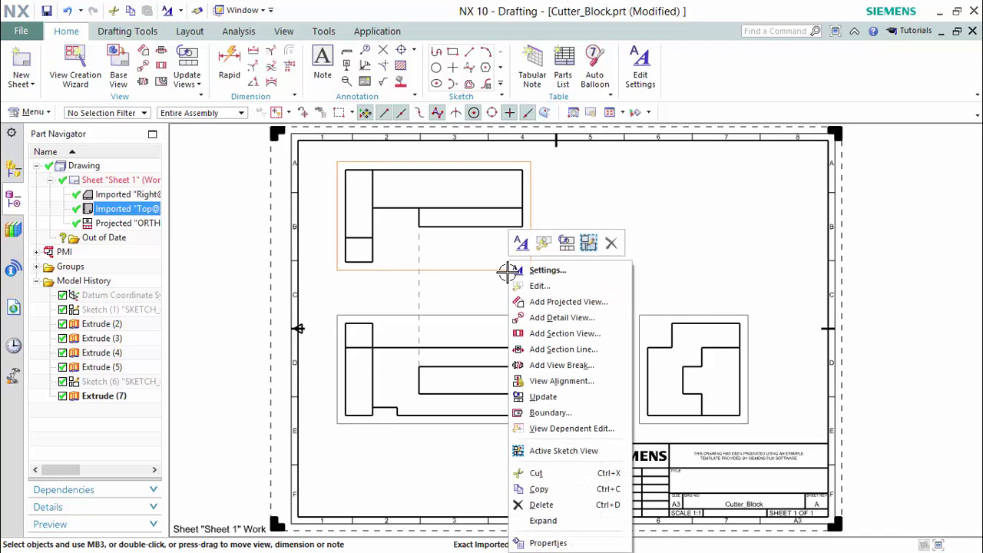
{"action": "left_click", "coordinate": [587, 277]}
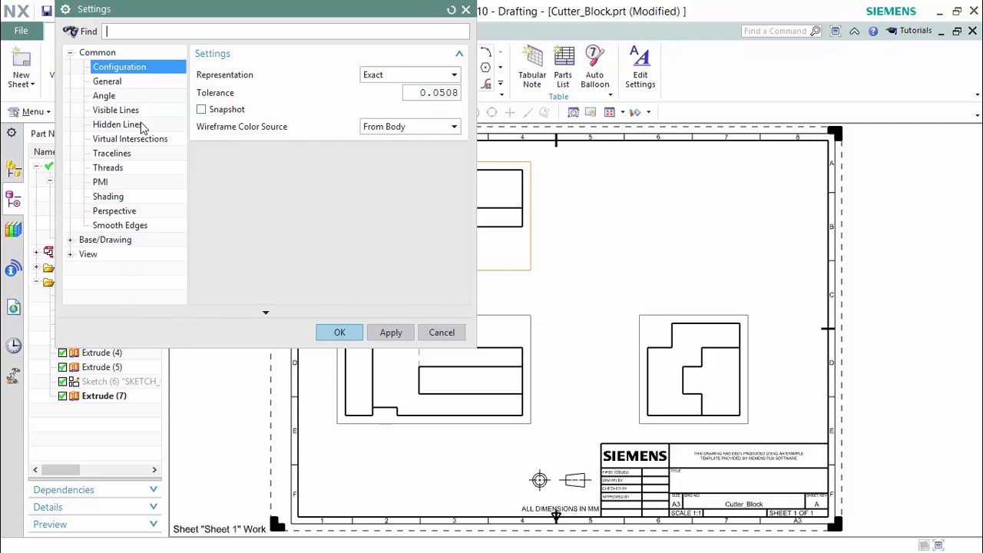
{"action": "left_click", "coordinate": [120, 186]}
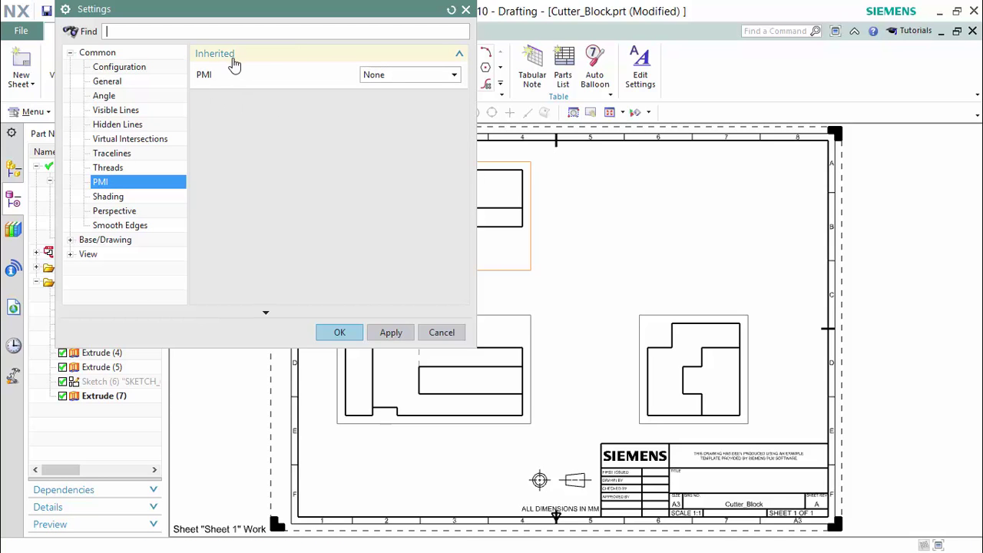
{"action": "left_click", "coordinate": [416, 77]}
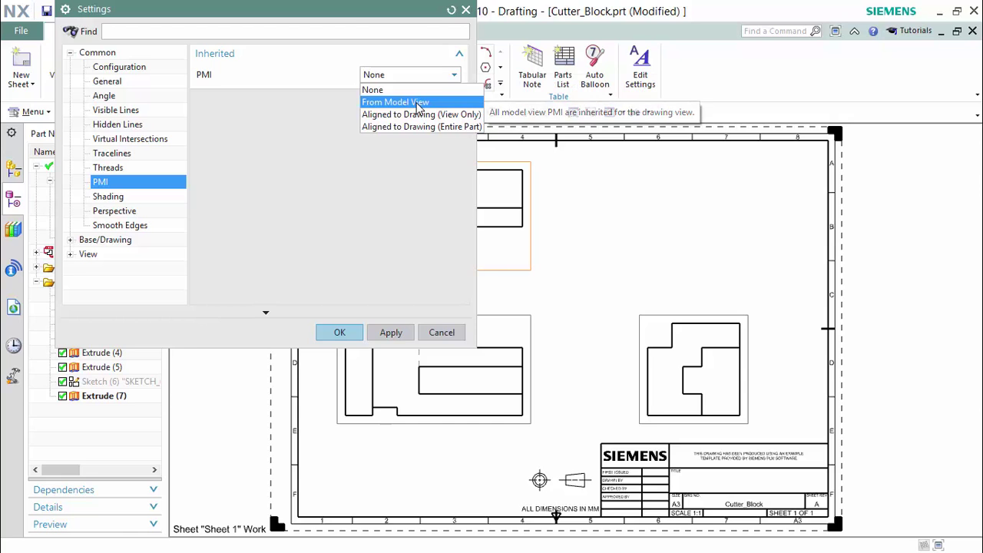
{"action": "left_click", "coordinate": [417, 103]}
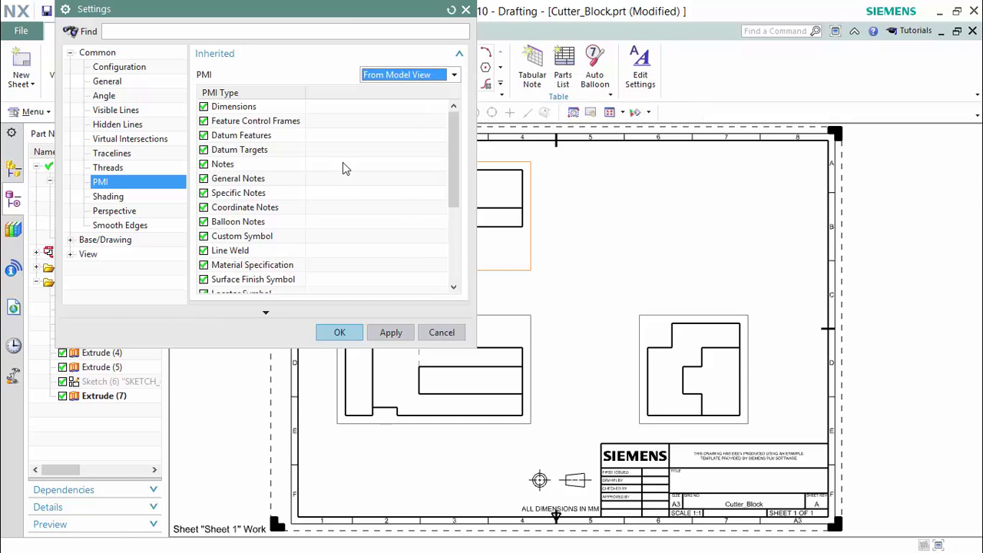
{"action": "scroll", "coordinate": [343, 176], "scroll_direction": "down", "scroll_amount": 4}
{"action": "scroll", "coordinate": [261, 284], "scroll_direction": "up", "scroll_amount": 4}
{"action": "scroll", "coordinate": [307, 232], "scroll_direction": "down", "scroll_amount": 4}
{"action": "scroll", "coordinate": [295, 232], "scroll_direction": "up", "scroll_amount": 4}
{"action": "left_click", "coordinate": [350, 339]}
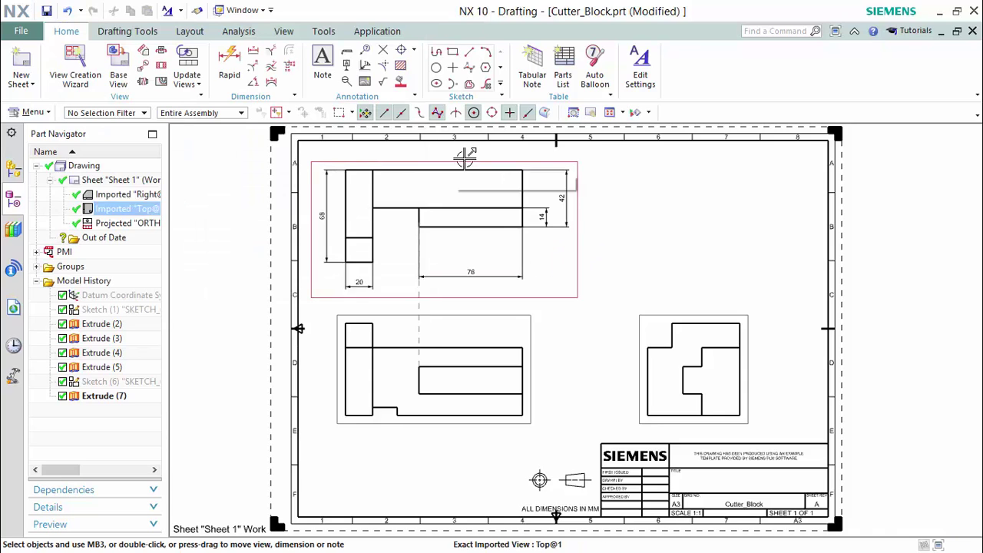
{"action": "left_click_drag", "start_coordinate": [465, 158], "coordinate": [484, 155]}
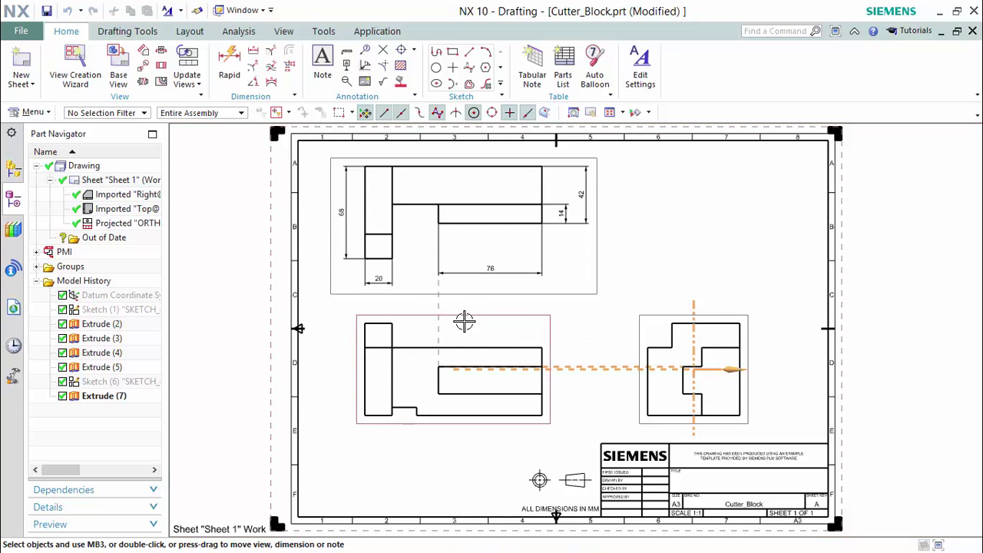
Set the front view's inherited PMI to Aligned to Drawing (Entire Part)
{"action": "left_click", "coordinate": [466, 317]}
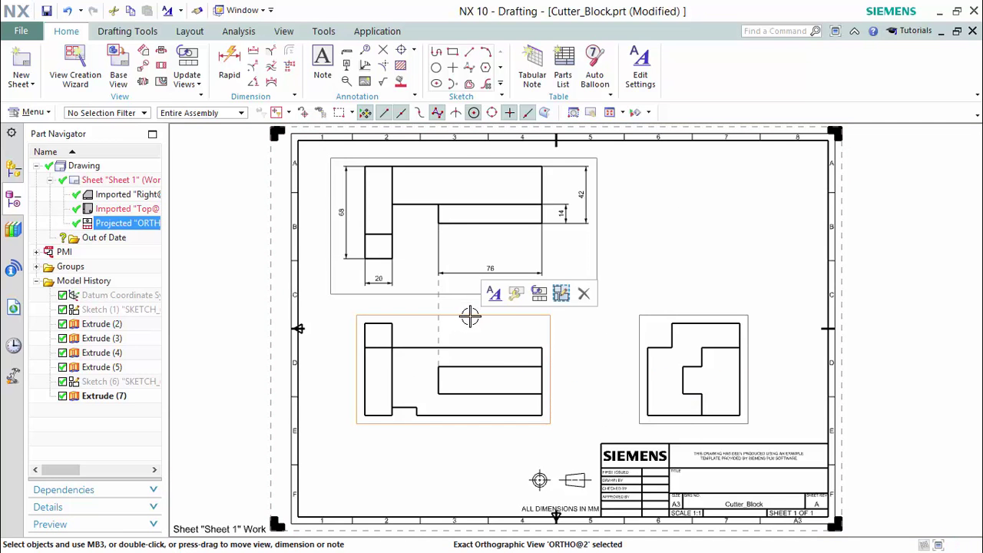
{"action": "right_click", "coordinate": [466, 315]}
{"action": "left_click", "coordinate": [517, 35]}
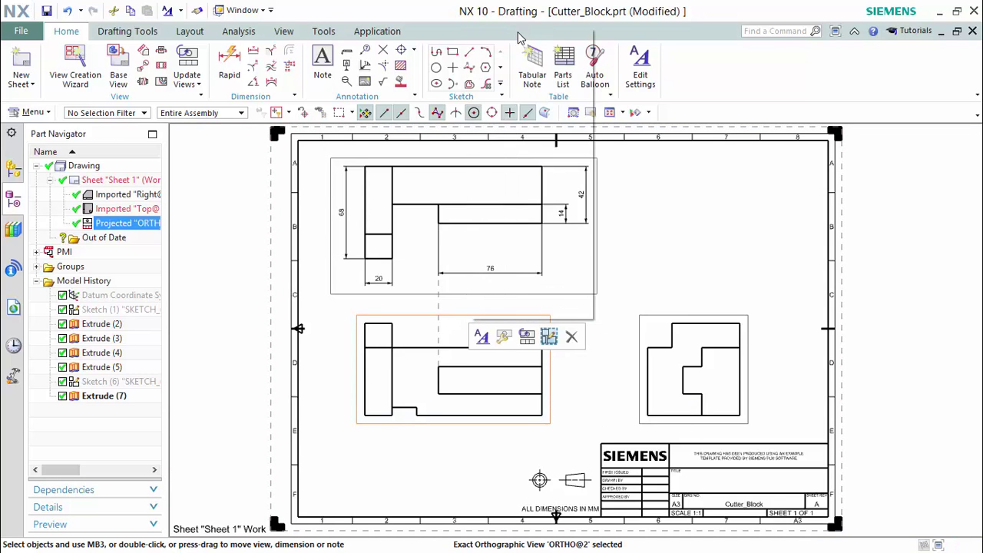
{"action": "left_click", "coordinate": [129, 182]}
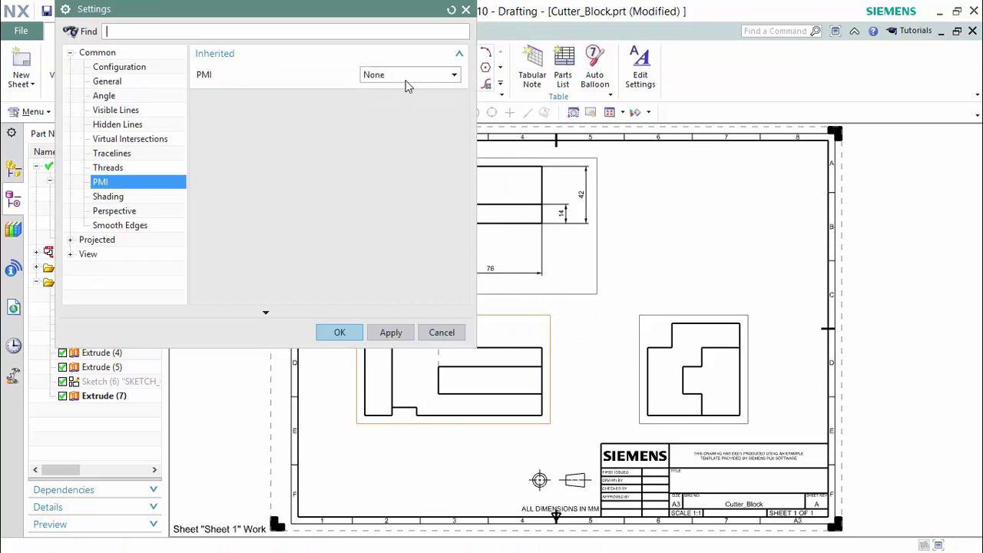
{"action": "left_click", "coordinate": [442, 331]}
{"action": "right_click", "coordinate": [544, 318]}
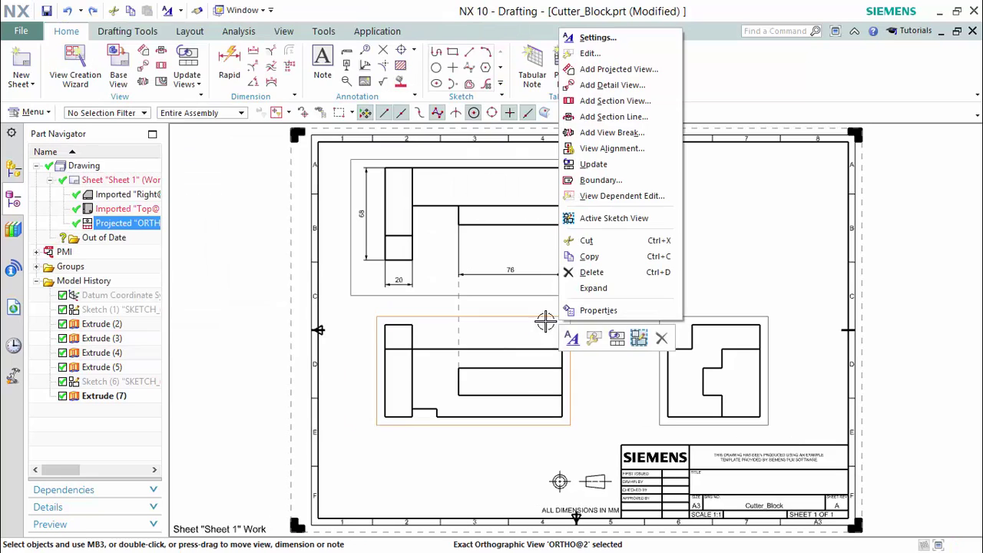
{"action": "left_click", "coordinate": [622, 44]}
{"action": "left_click", "coordinate": [374, 75]}
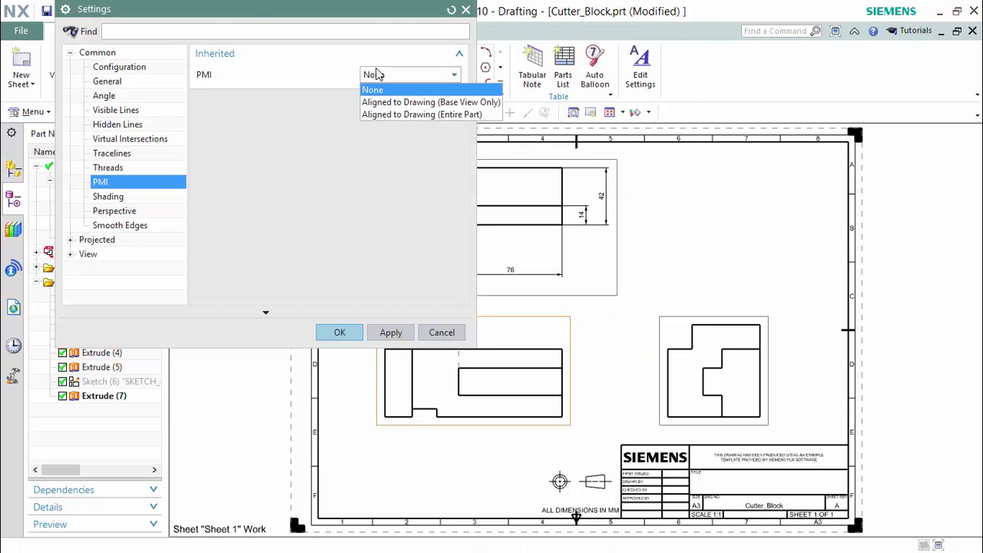
{"action": "left_click", "coordinate": [442, 114]}
{"action": "left_click", "coordinate": [340, 334]}
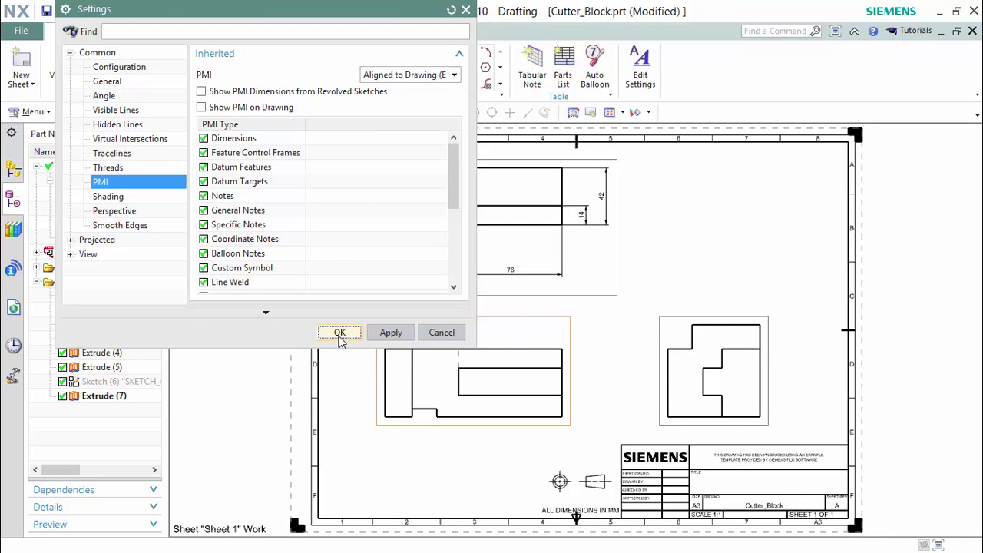
Move the top view slightly up and to the left, and move the front view up clear of the title block
{"action": "left_click", "coordinate": [572, 326]}
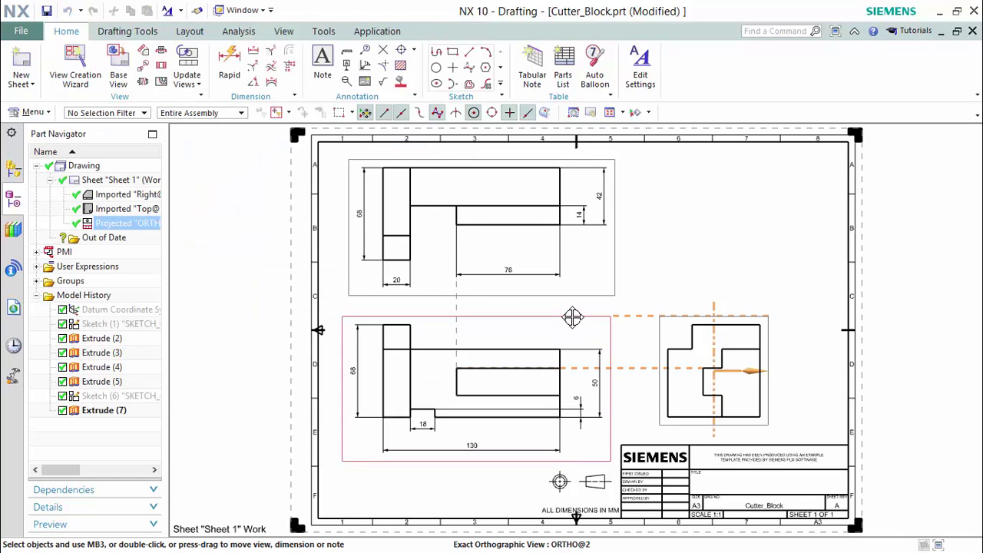
{"action": "left_click", "coordinate": [542, 165]}
{"action": "left_click_drag", "start_coordinate": [540, 163], "coordinate": [530, 155]}
{"action": "left_click", "coordinate": [469, 311]}
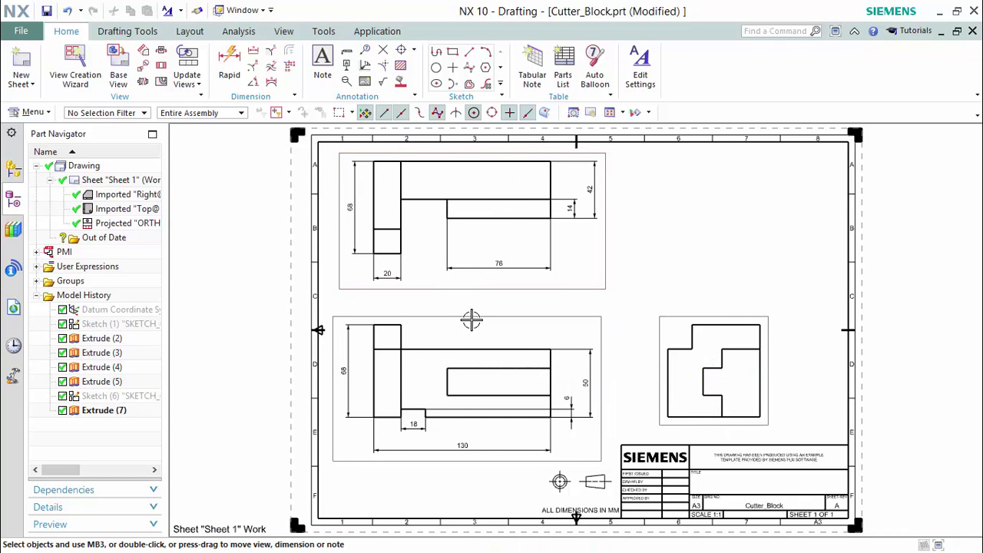
{"action": "mouse_move", "coordinate": [476, 310]}
{"action": "left_mouse_down"}
{"action": "mouse_move", "coordinate": [477, 295]}
{"action": "mouse_move", "coordinate": [498, 301]}
{"action": "mouse_move", "coordinate": [488, 297]}
{"action": "left_mouse_up"}
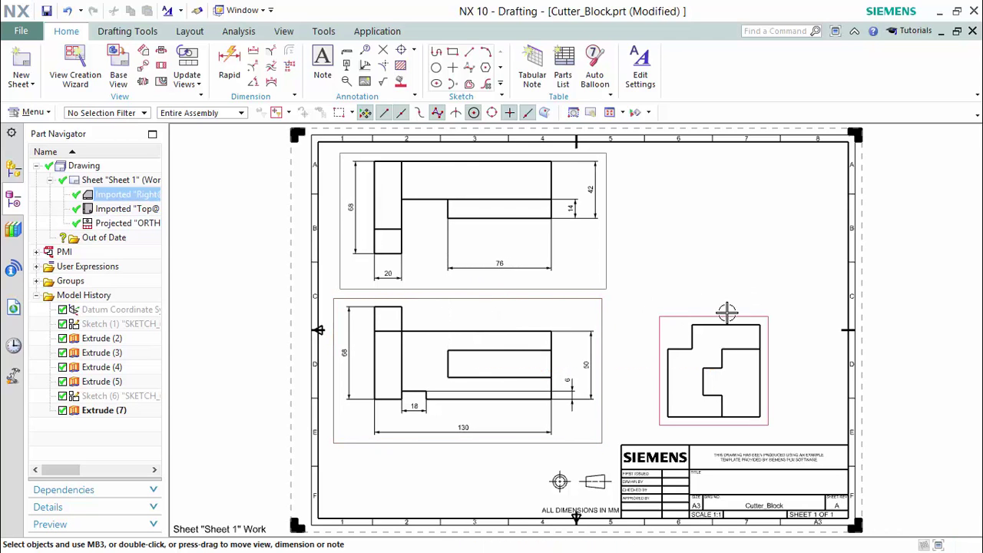
Set the right view to inherit PMI From Model View and shift the view slightly to the left on the sheet
{"action": "right_click", "coordinate": [726, 319]}
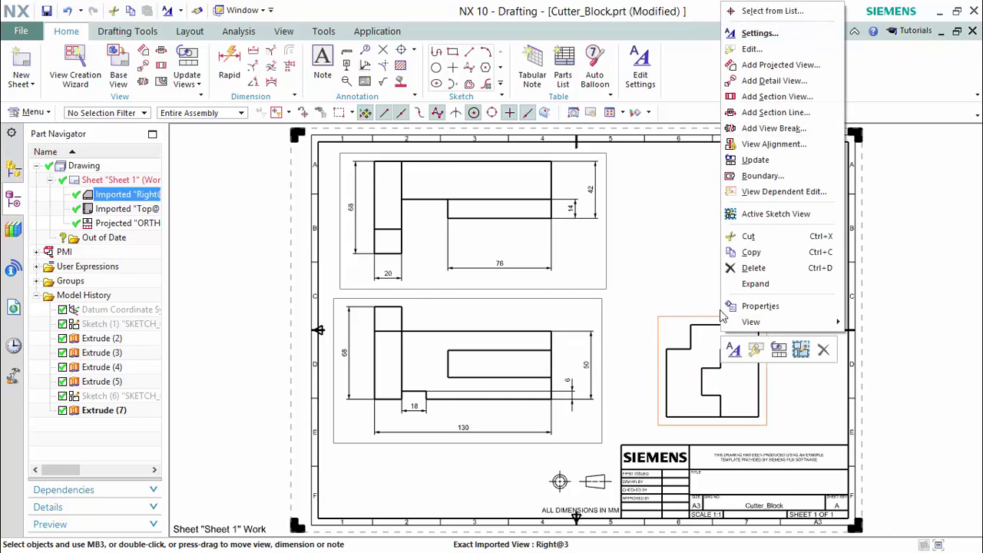
{"action": "left_click", "coordinate": [790, 33]}
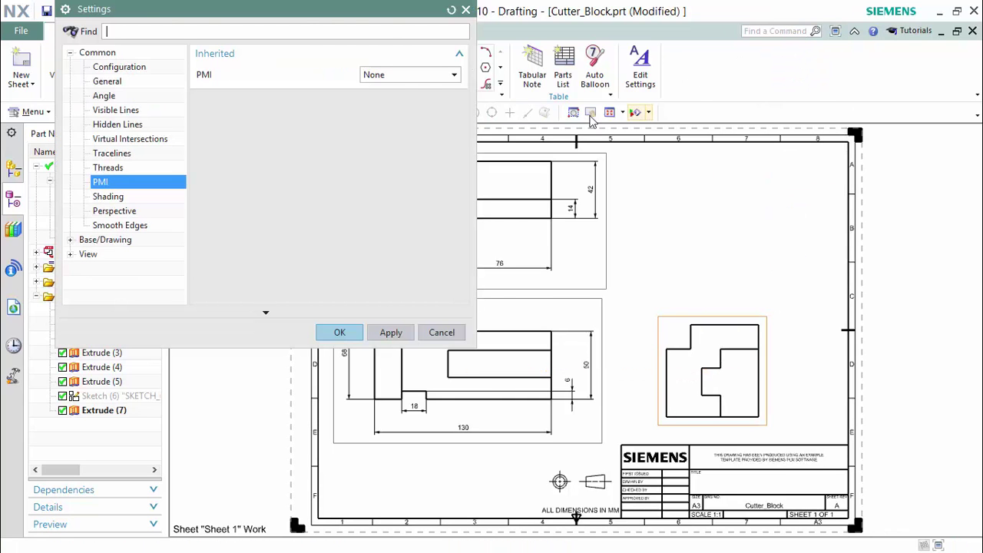
{"action": "left_click", "coordinate": [386, 75]}
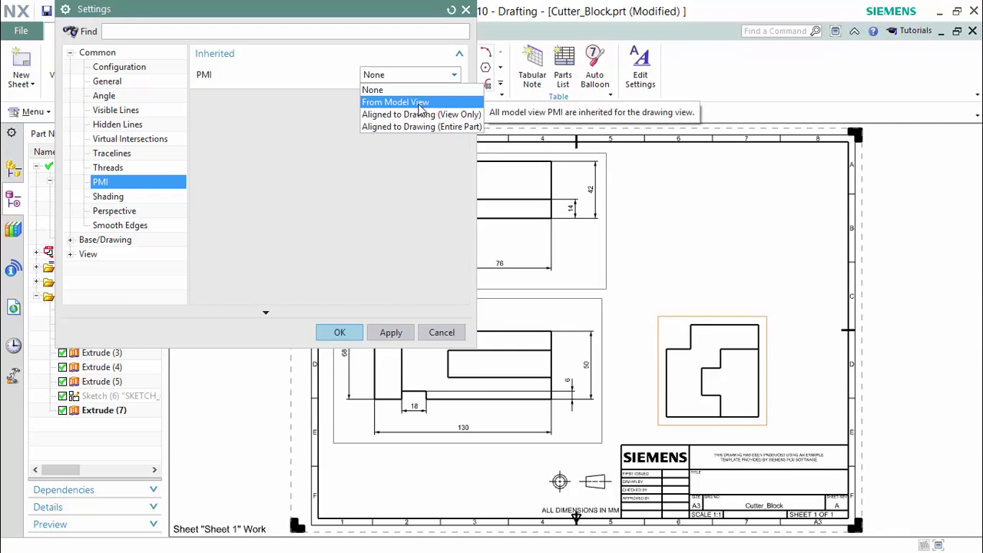
{"action": "left_click", "coordinate": [420, 108]}
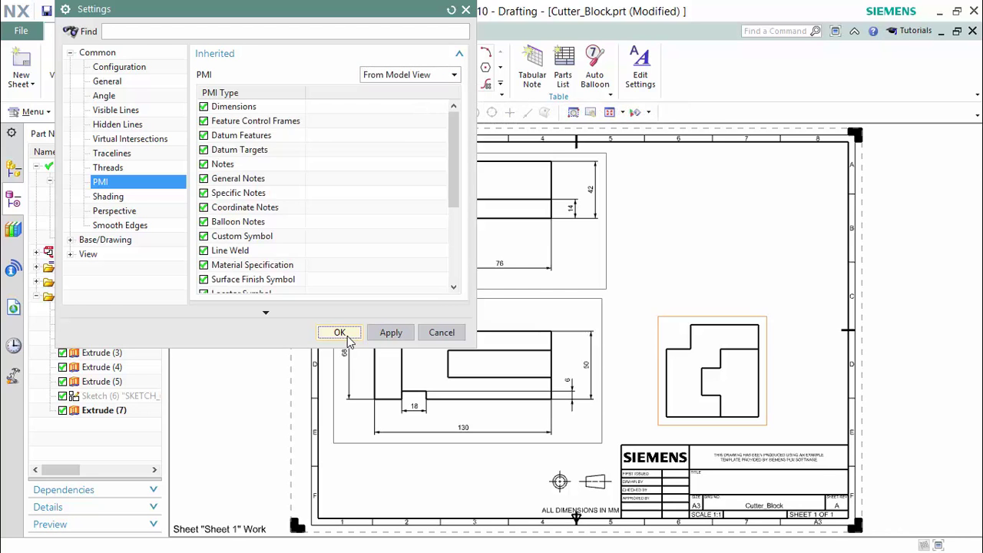
{"action": "left_click", "coordinate": [339, 332]}
{"action": "mouse_move", "coordinate": [728, 300]}
{"action": "left_mouse_down"}
{"action": "mouse_move", "coordinate": [719, 302]}
{"action": "mouse_move", "coordinate": [720, 292]}
{"action": "left_mouse_up"}
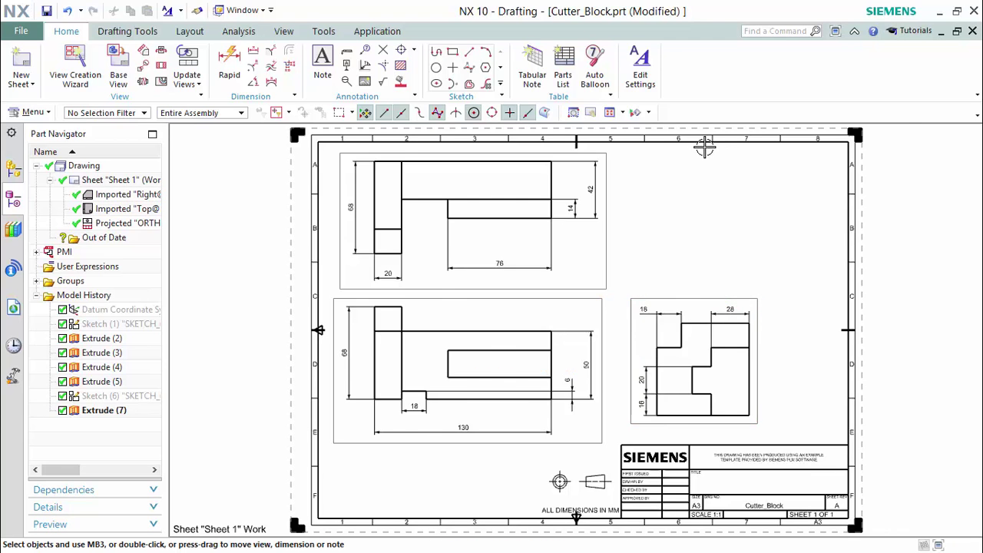
Filter the selection to Dimension, select all dimensions in the three views, and edit their extension line gap
{"action": "left_click", "coordinate": [553, 175]}
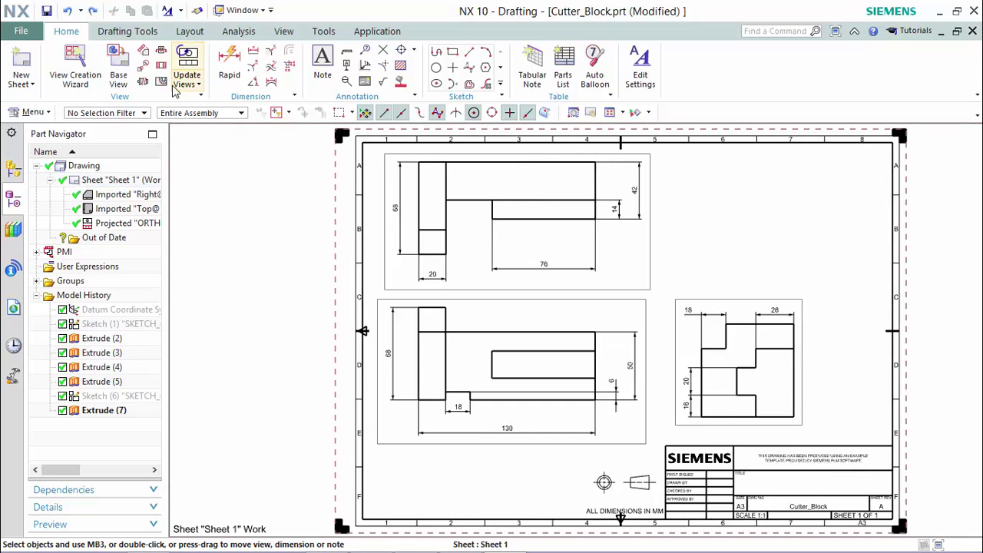
{"action": "left_click", "coordinate": [134, 113]}
{"action": "left_click", "coordinate": [202, 113]}
{"action": "left_click", "coordinate": [202, 124]}
{"action": "left_click", "coordinate": [115, 113]}
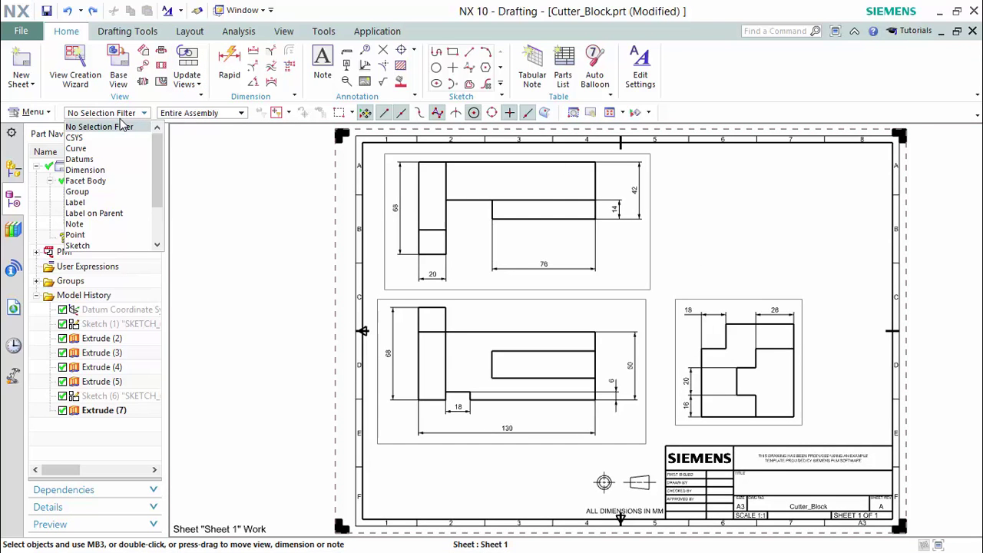
{"action": "scroll", "coordinate": [108, 192], "scroll_direction": "down", "scroll_amount": 3}
{"action": "scroll", "coordinate": [112, 188], "scroll_direction": "up", "scroll_amount": 3}
{"action": "left_click", "coordinate": [113, 175]}
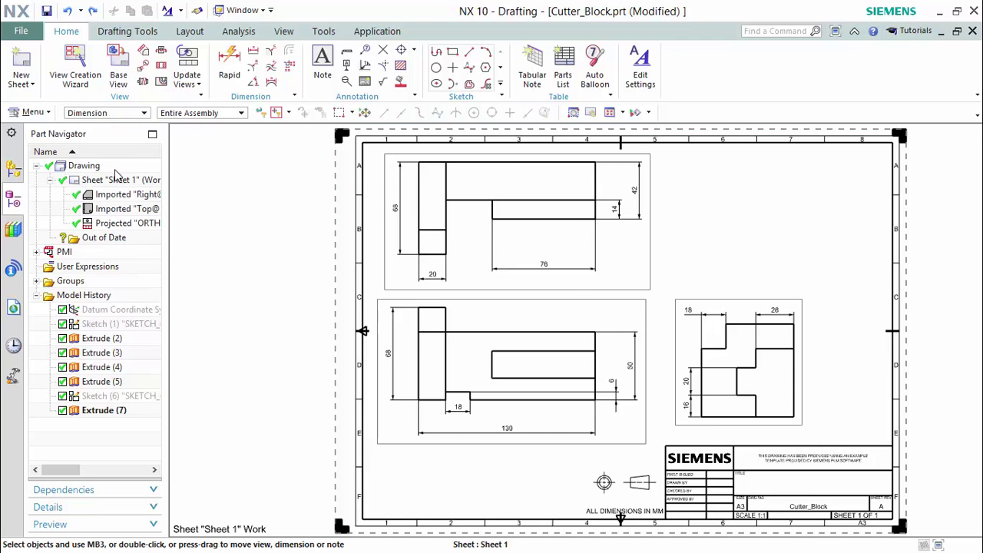
{"action": "mouse_move", "coordinate": [378, 153]}
{"action": "left_mouse_down"}
{"action": "mouse_move", "coordinate": [588, 323]}
{"action": "mouse_move", "coordinate": [841, 441]}
{"action": "left_mouse_up"}
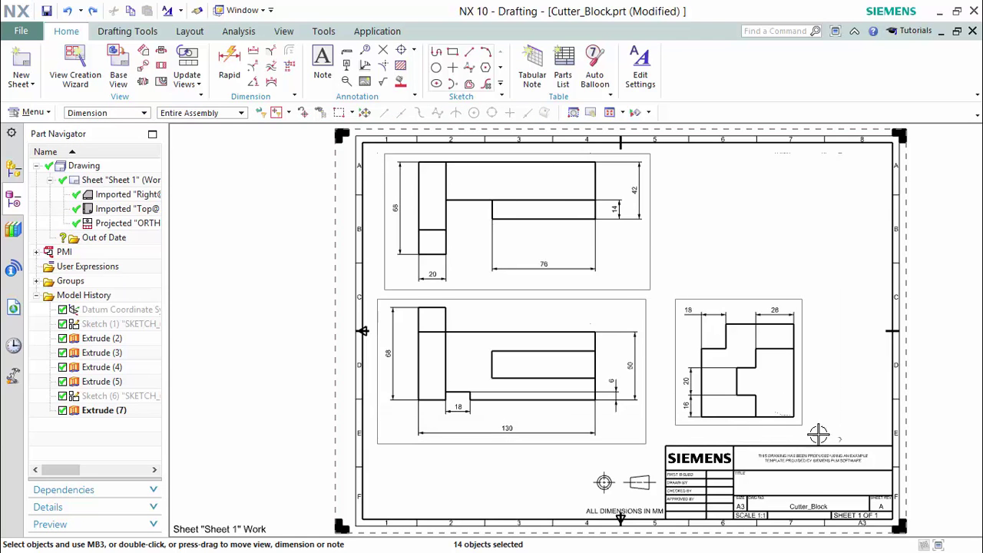
{"action": "right_click", "coordinate": [598, 221]}
{"action": "left_click", "coordinate": [657, 251]}
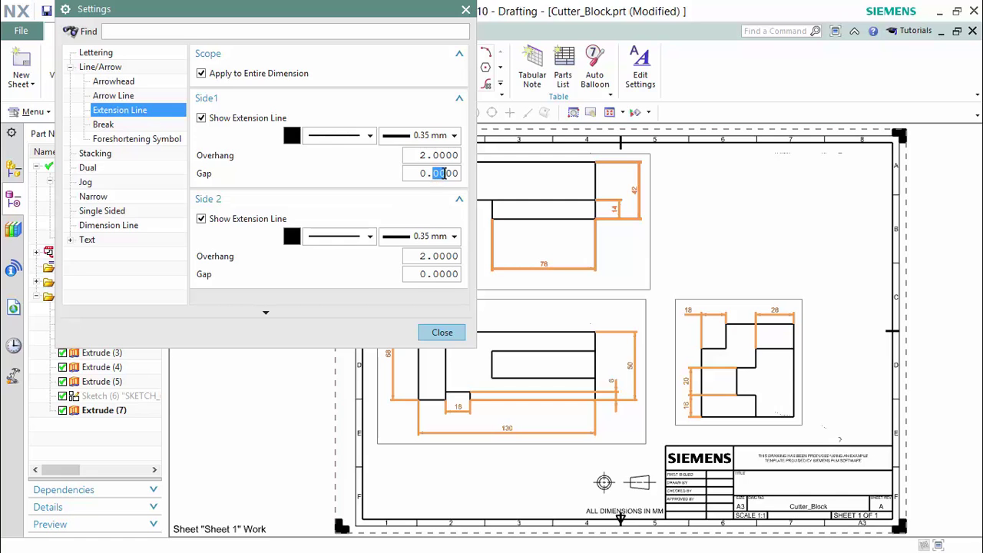
{"action": "left_click", "coordinate": [443, 332]}
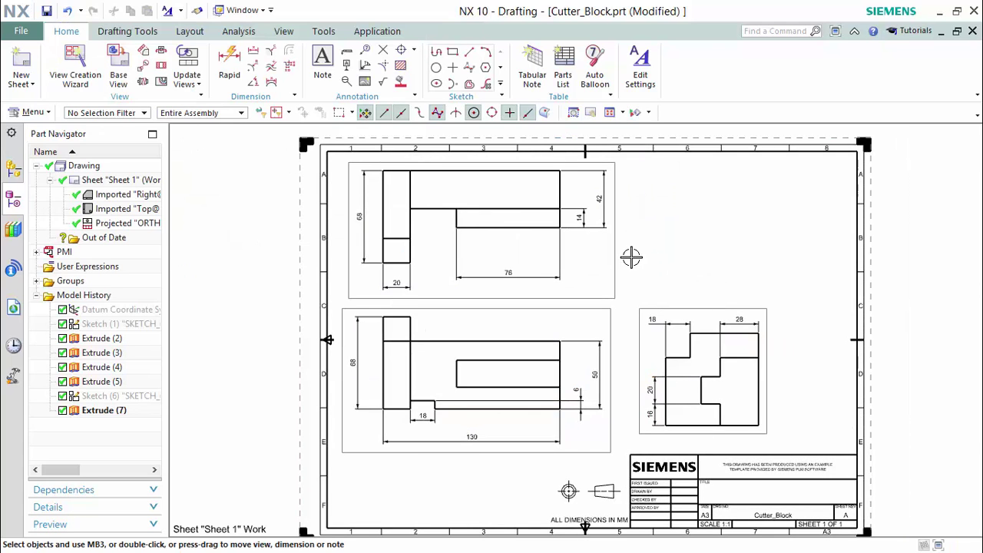
Keep the selection filter at No Selection Filter and set the top view's hidden lines to the dashed line font
{"action": "left_click", "coordinate": [106, 113]}
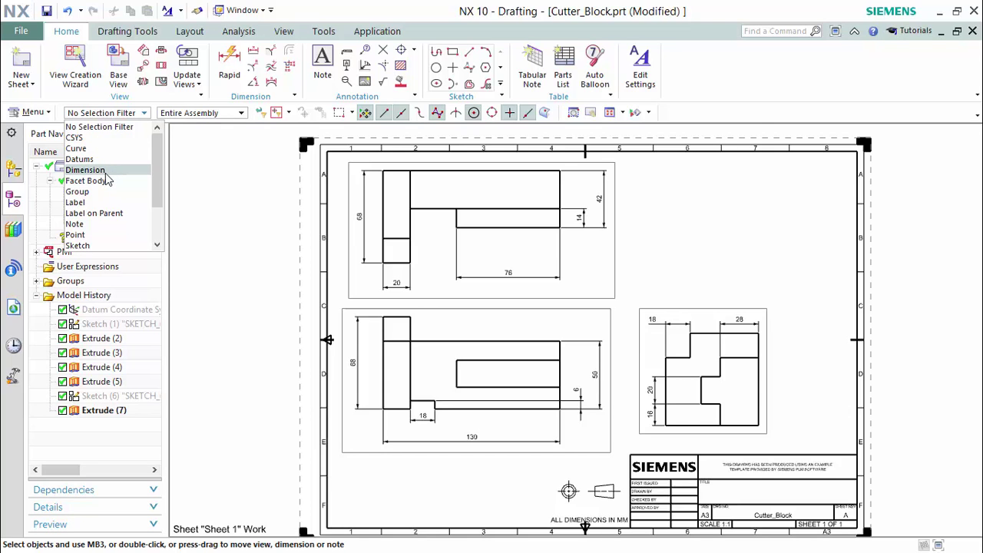
{"action": "left_click", "coordinate": [114, 129]}
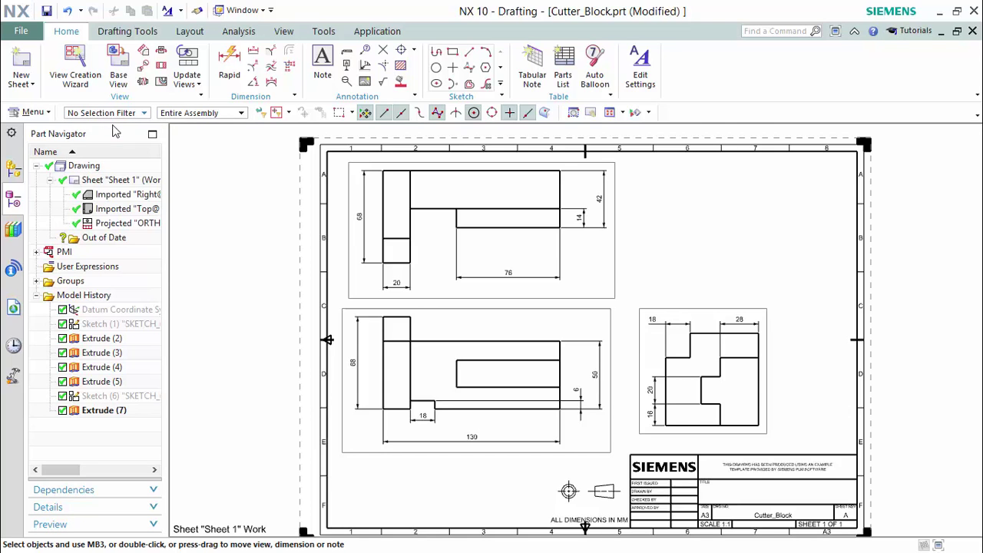
{"action": "right_click", "coordinate": [626, 259]}
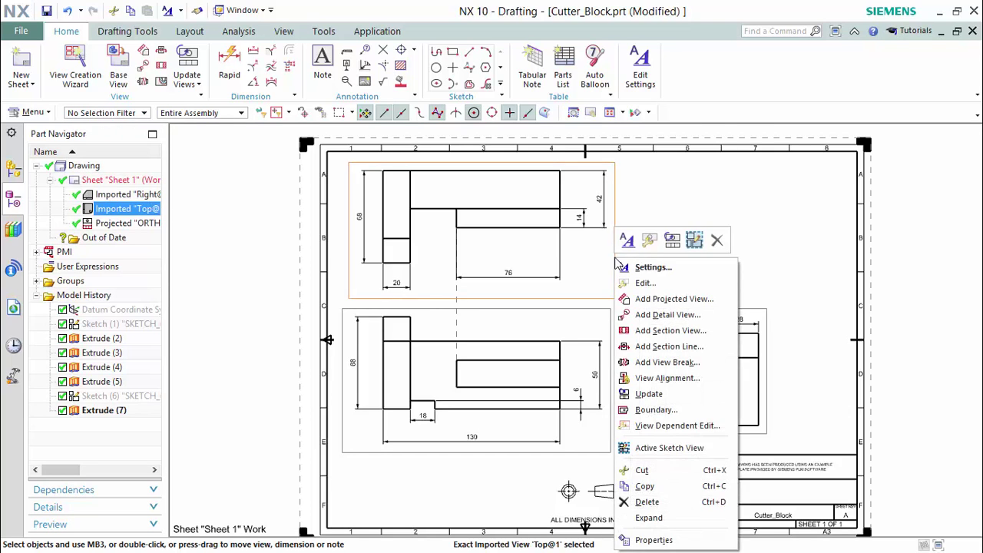
{"action": "left_click", "coordinate": [686, 268]}
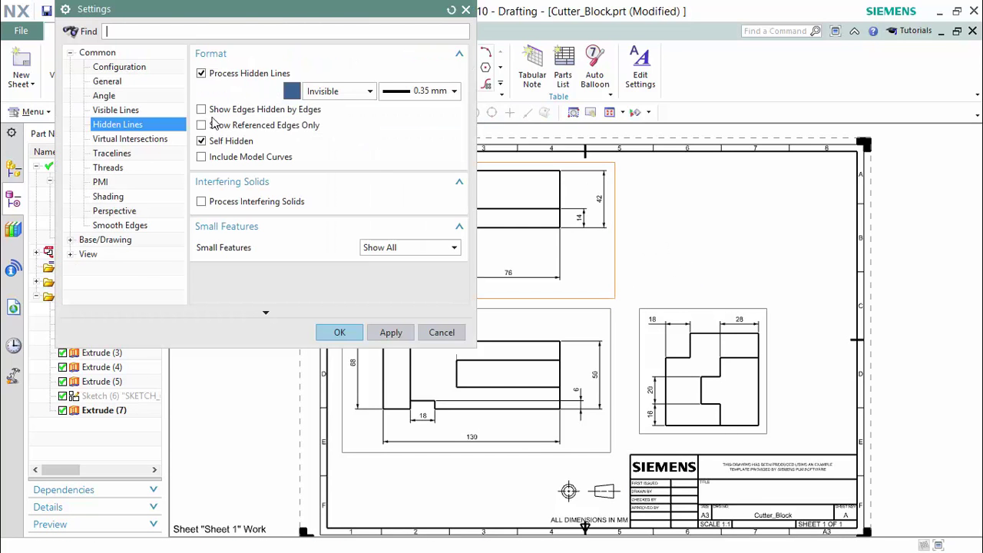
{"action": "left_click", "coordinate": [357, 90]}
{"action": "left_click", "coordinate": [360, 143]}
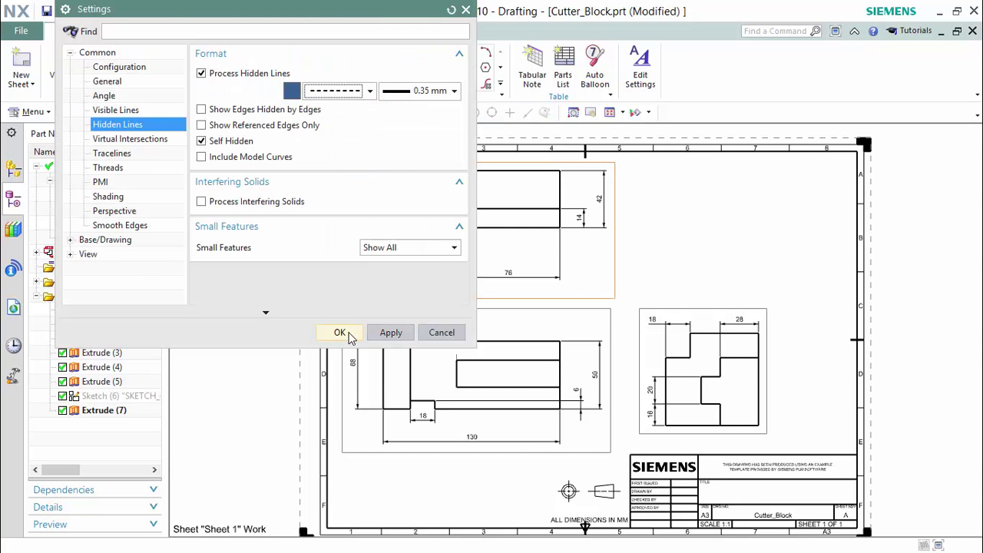
{"action": "left_click", "coordinate": [389, 333]}
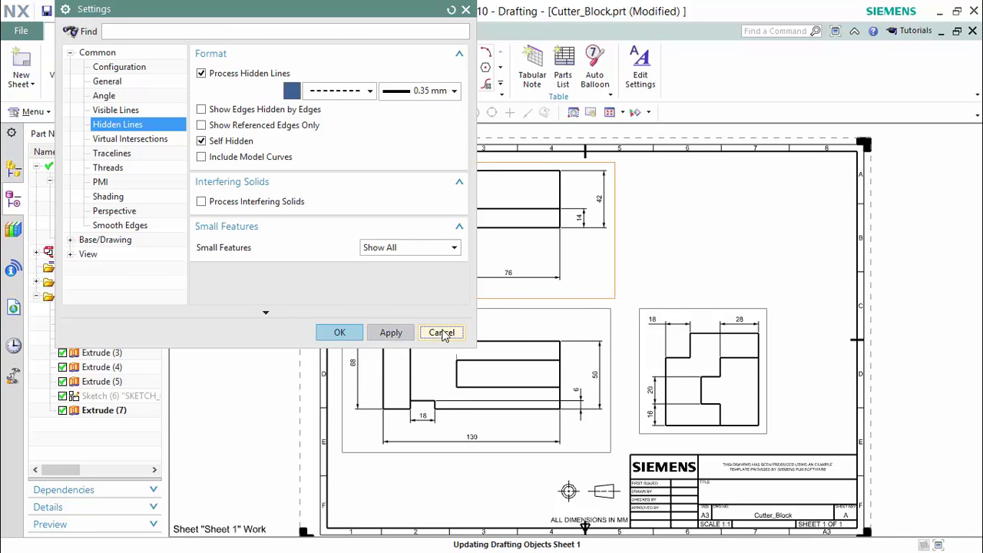
{"action": "left_click", "coordinate": [441, 333]}
Change the right view's hidden lines from Invisible to the dashed line font
{"action": "right_click", "coordinate": [693, 309]}
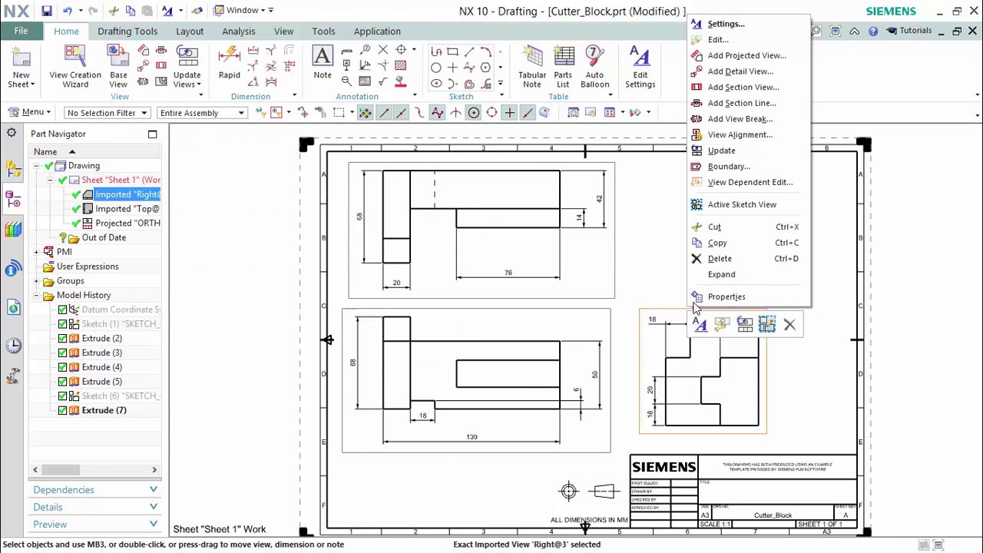
{"action": "left_click", "coordinate": [726, 25]}
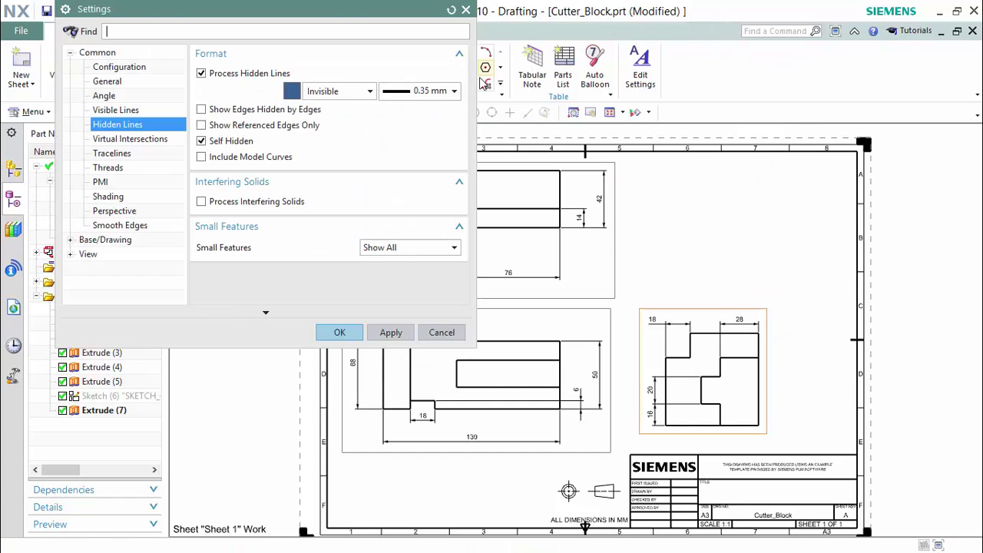
{"action": "left_click", "coordinate": [335, 92]}
{"action": "left_click", "coordinate": [344, 138]}
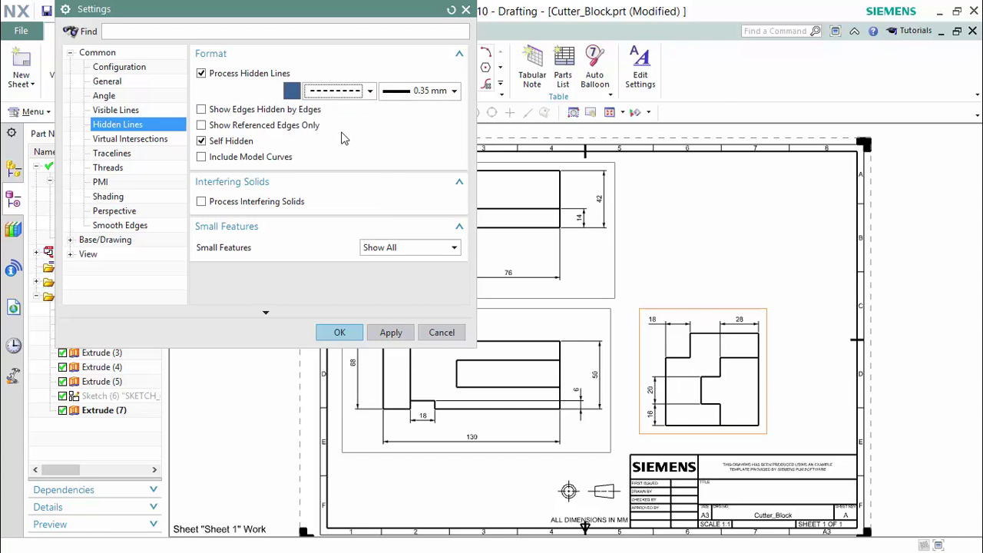
{"action": "left_click", "coordinate": [391, 334]}
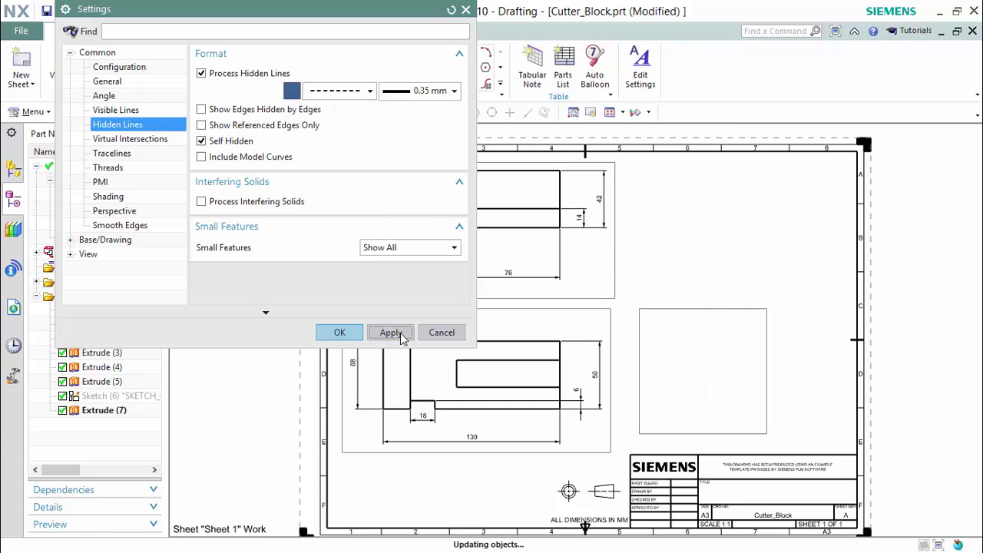
{"action": "left_click", "coordinate": [341, 332]}
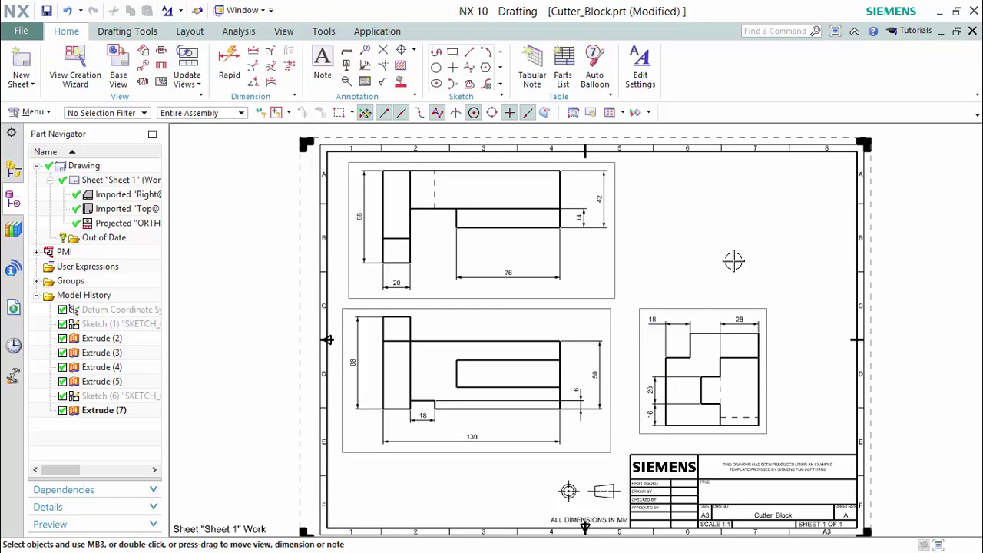